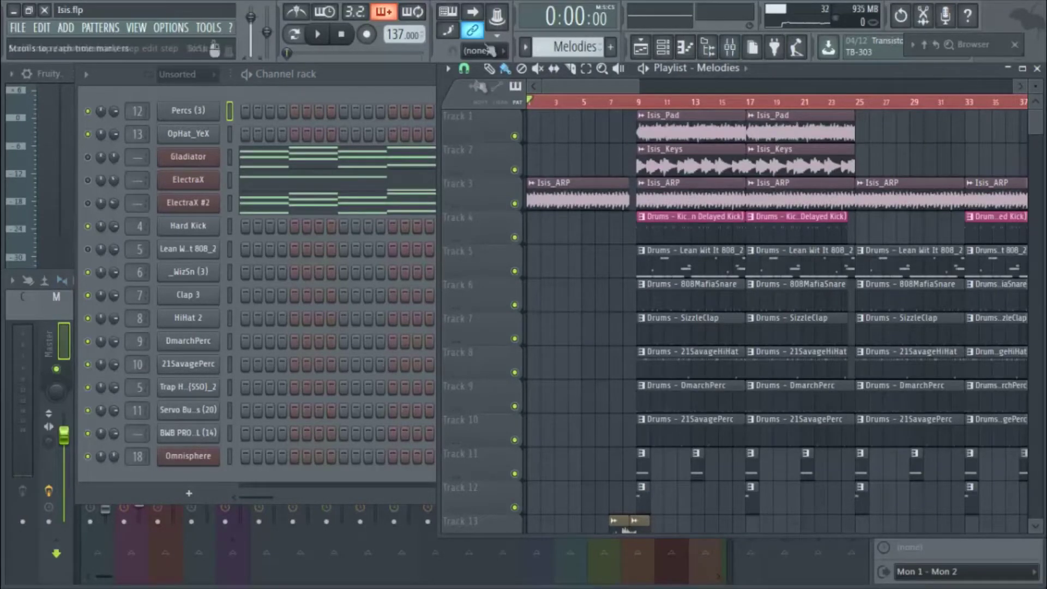
- Raise the Channel rack over the Playlist so the drum, Gladiator and ElectraX rows show in full
left_click(391, 70)
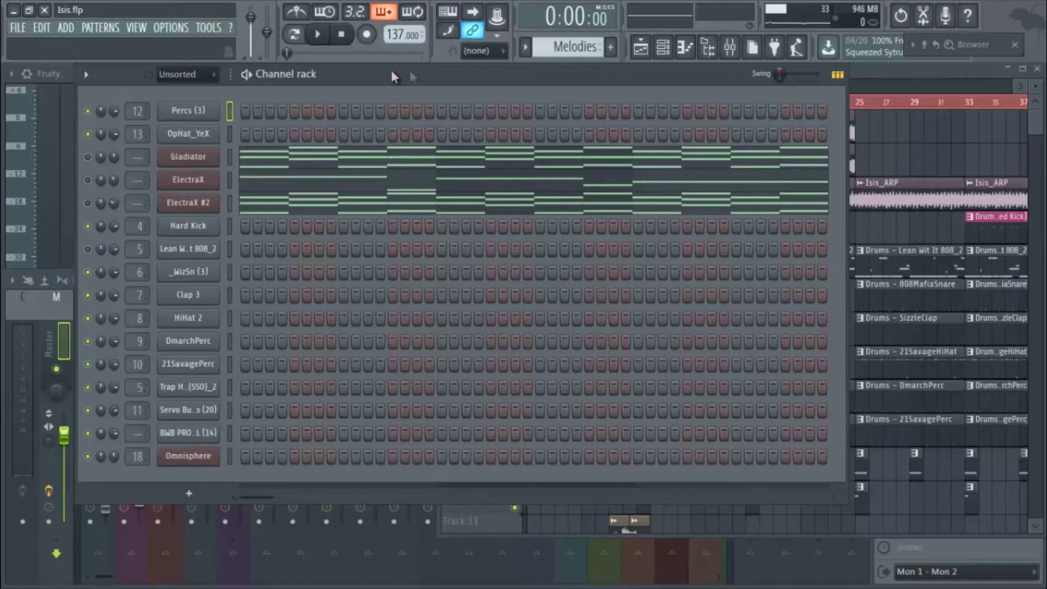
- Bring the Melodies playlist forward and shrink its track heights to fit more tracks
left_click(888, 70)
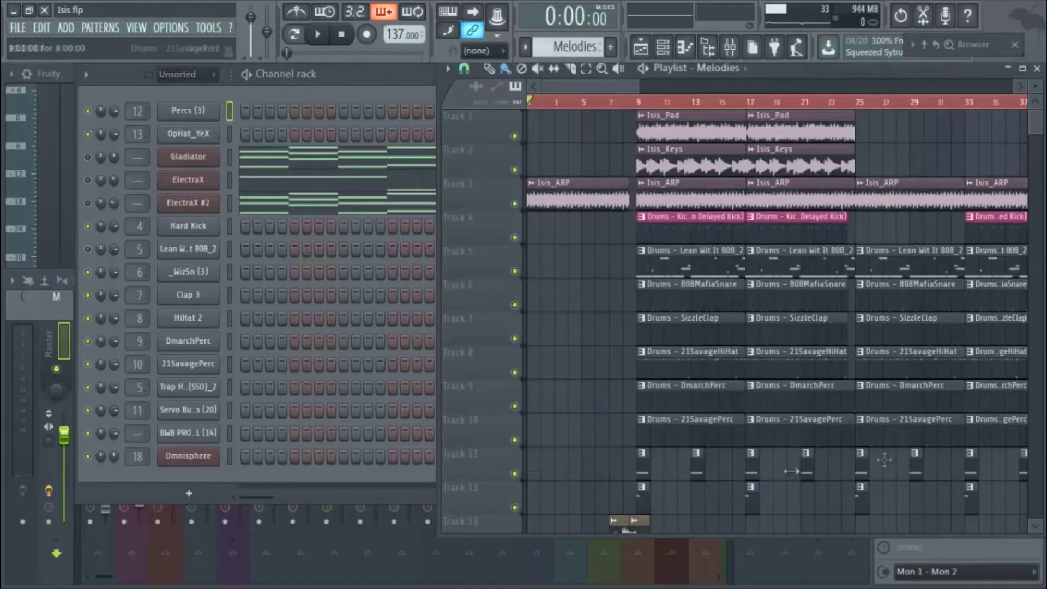
scroll(647, 304, "down", 3)
scroll(652, 304, "up", 3)
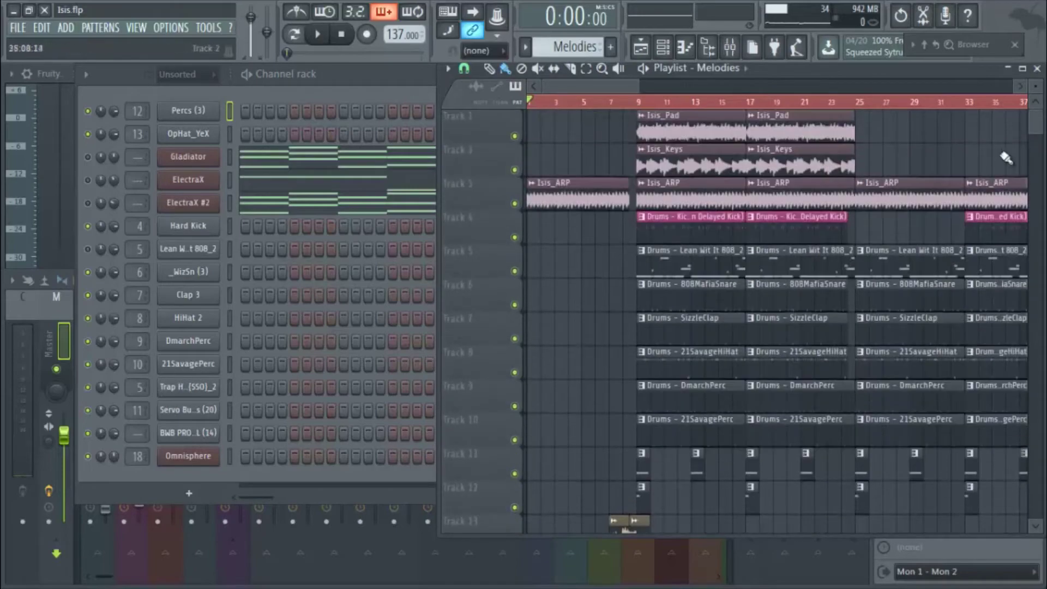
scroll(1034, 101, "down", 3)
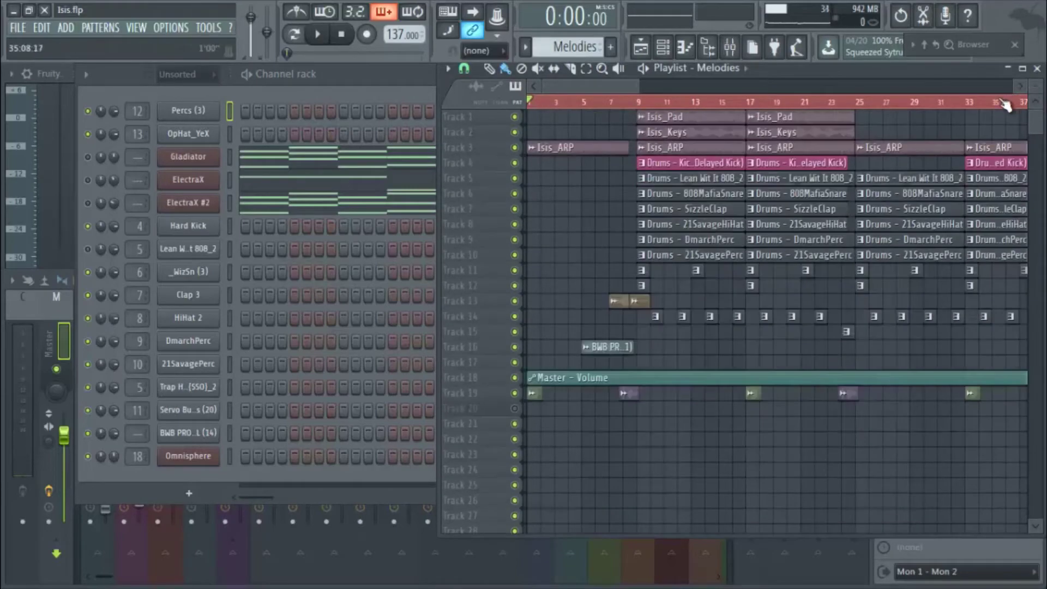
scroll(1005, 104, "down", 5)
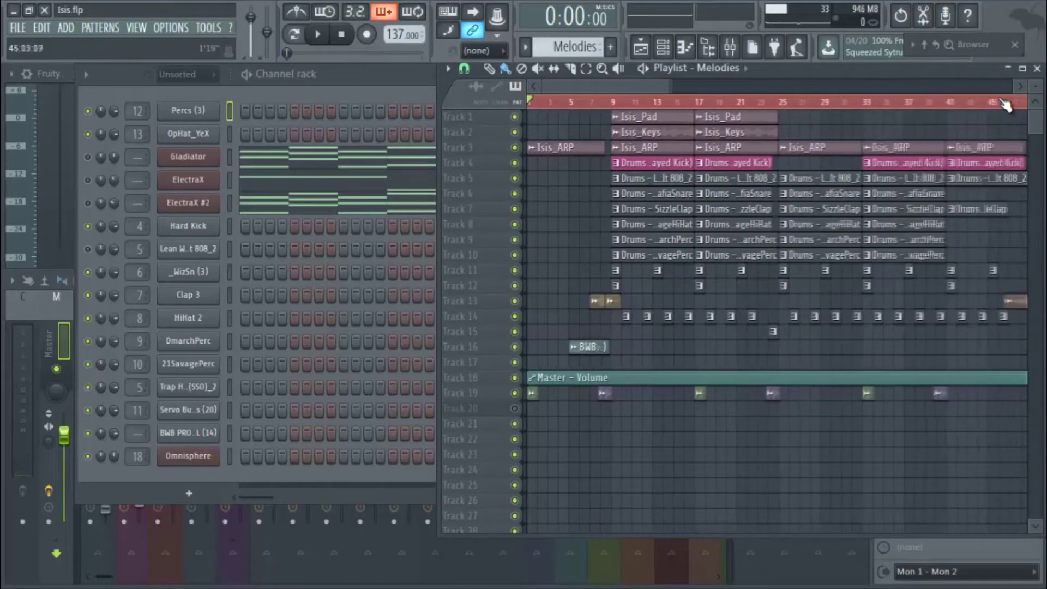
scroll(1005, 104, "down", 2)
mouse_move(682, 85)
left_mouse_down()
mouse_move(596, 82)
mouse_move(699, 84)
left_mouse_up()
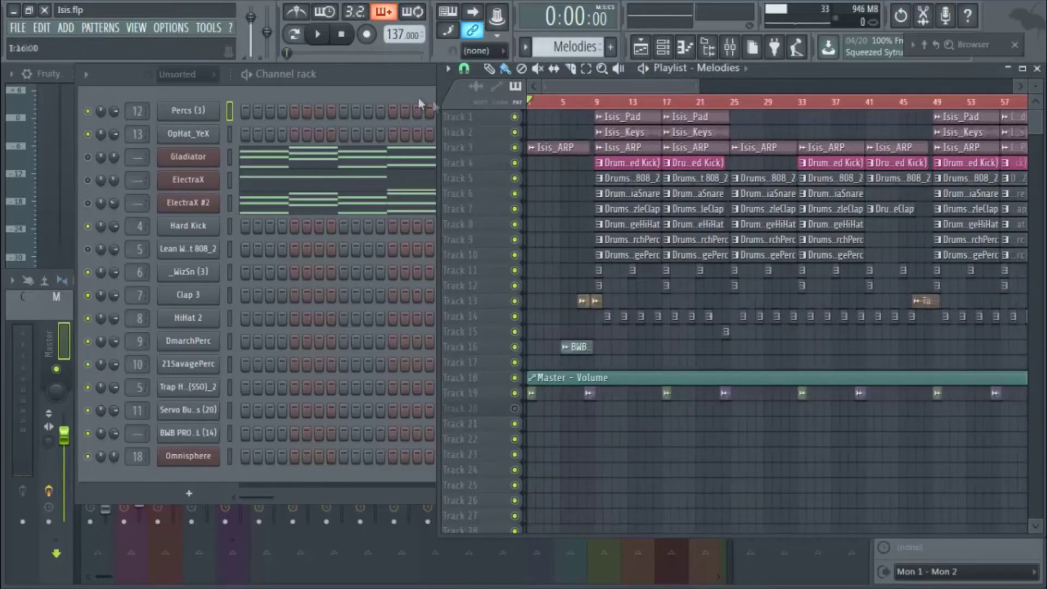
- Switch between the Channel rack and the playlist, ending with the playlist in front
left_click(389, 81)
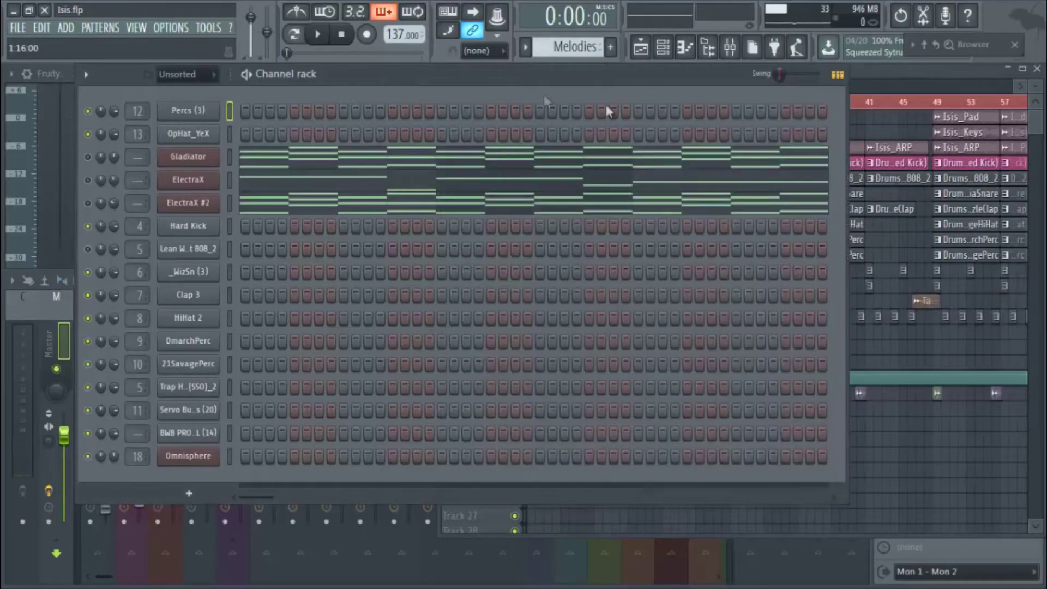
left_click(961, 66)
left_click(384, 76)
left_click(931, 68)
left_click(420, 76)
key("F5")
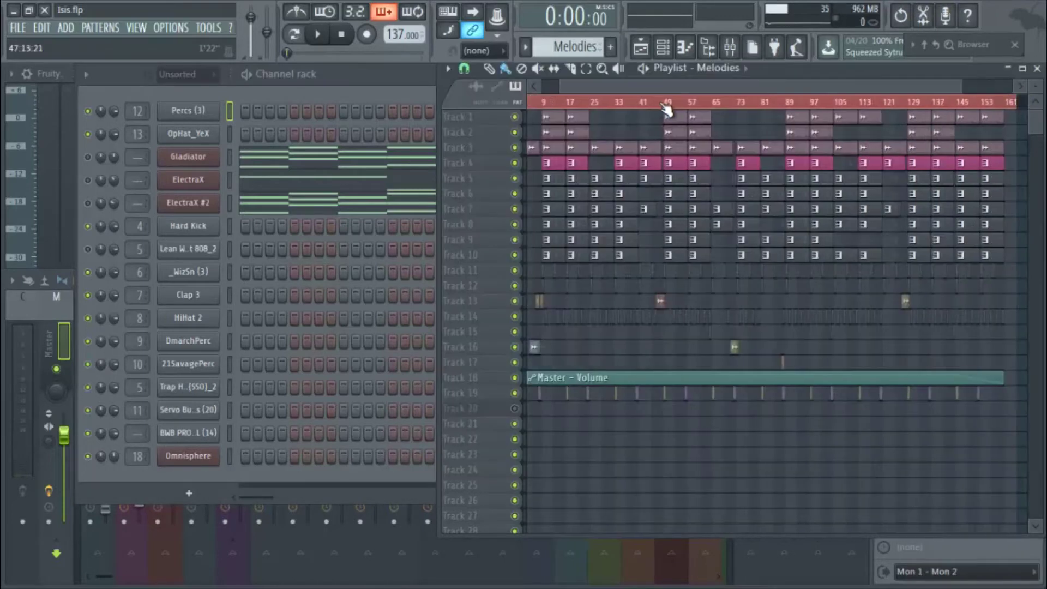
- Zoom the playlist out to show tracks 1–28 and the song start, then lower the window slightly
left_click_drag(619, 87, 495, 97)
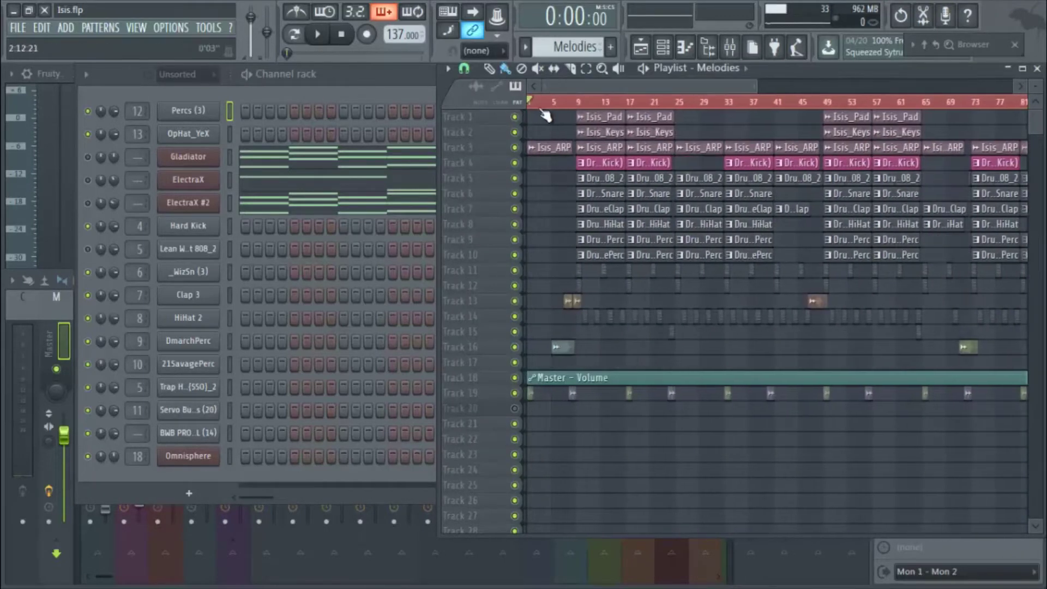
scroll(552, 101, "up", 3)
left_click_drag(579, 85, 508, 74)
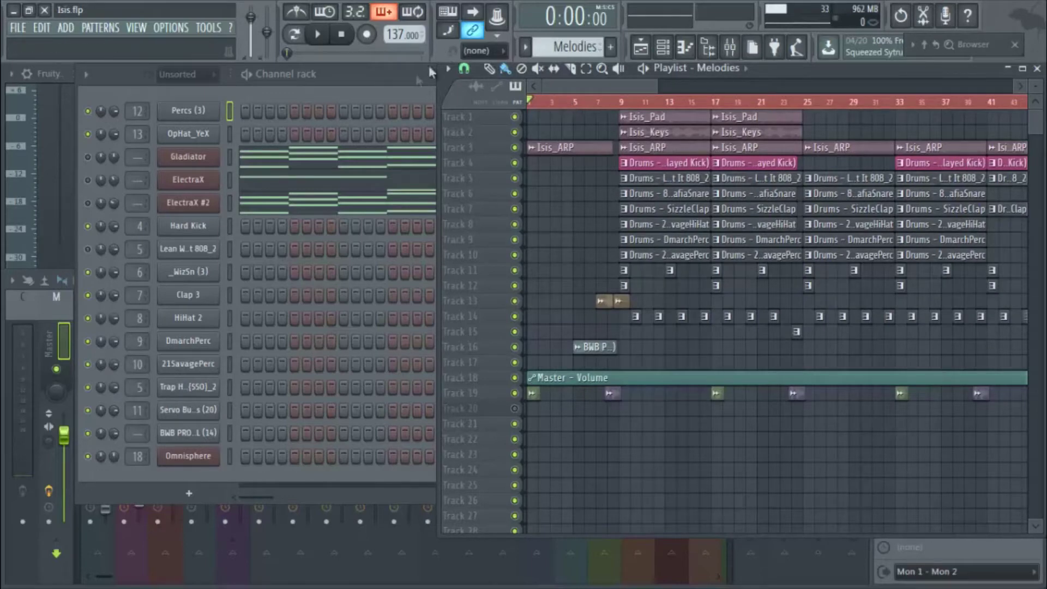
left_click(395, 76)
left_click(966, 72)
left_click_drag(789, 72, 775, 91)
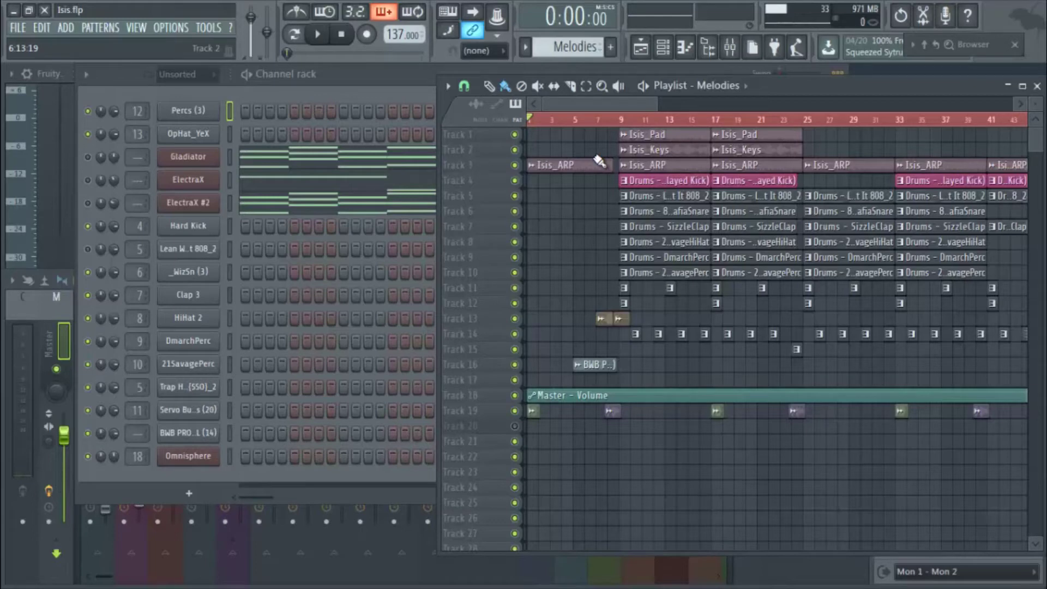
- Zoom the playlist around the song start, then raise the Channel rack showing Gladiator and ElectraX patterns
scroll(655, 142, "down", 1)
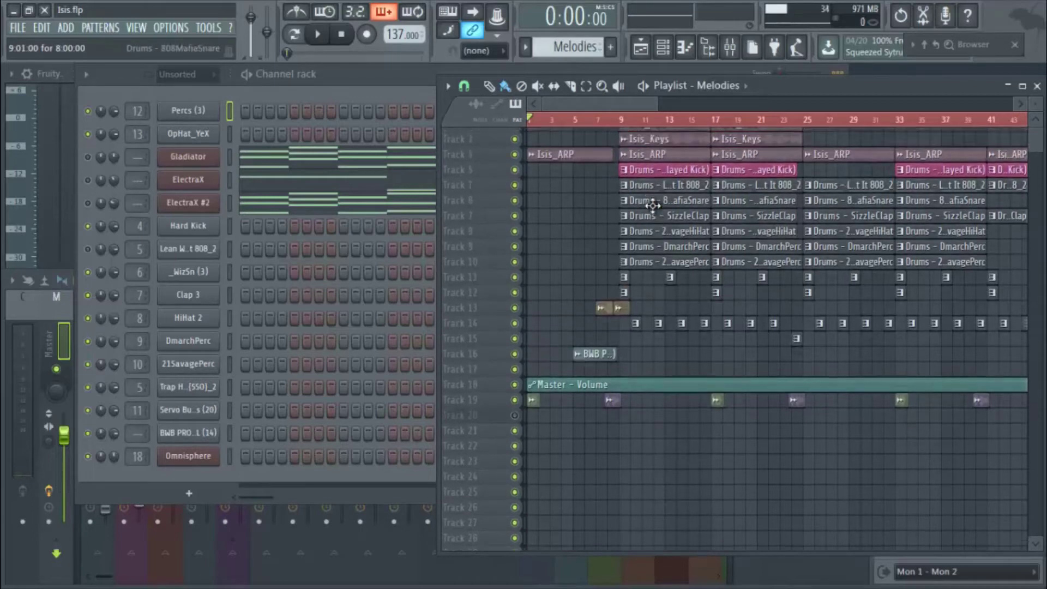
scroll(681, 128, "up", 1)
scroll(690, 126, "down", 2)
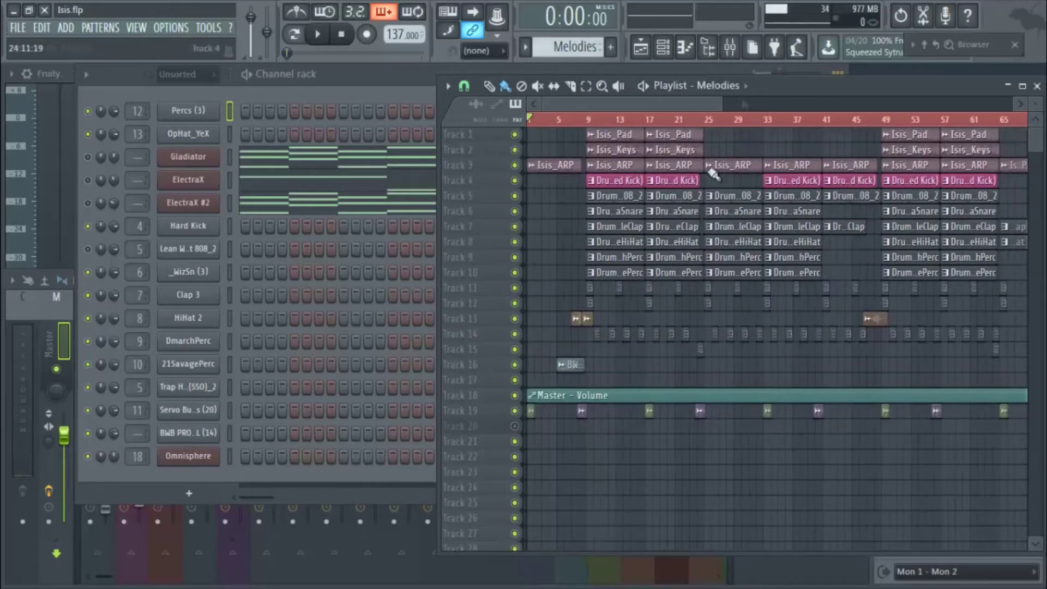
scroll(755, 116, "down", 1)
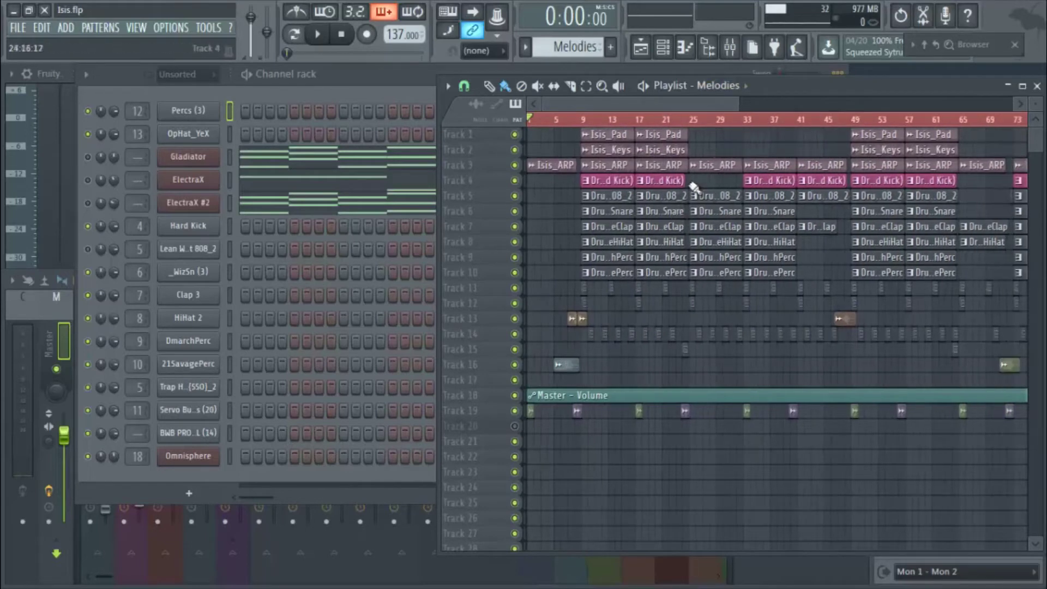
scroll(690, 112, "right", 5)
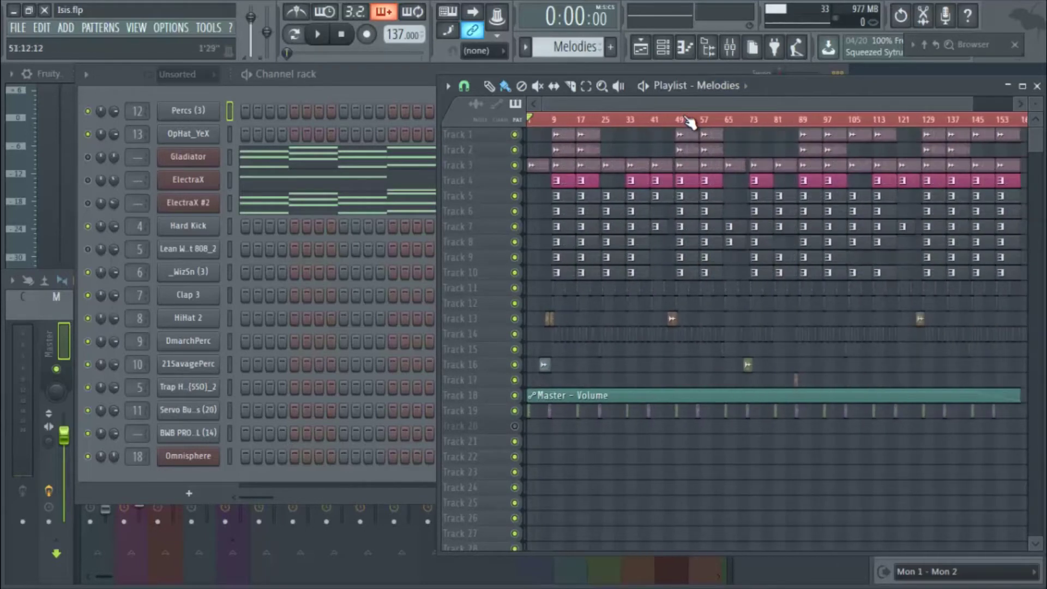
left_click_drag(689, 102, 567, 104)
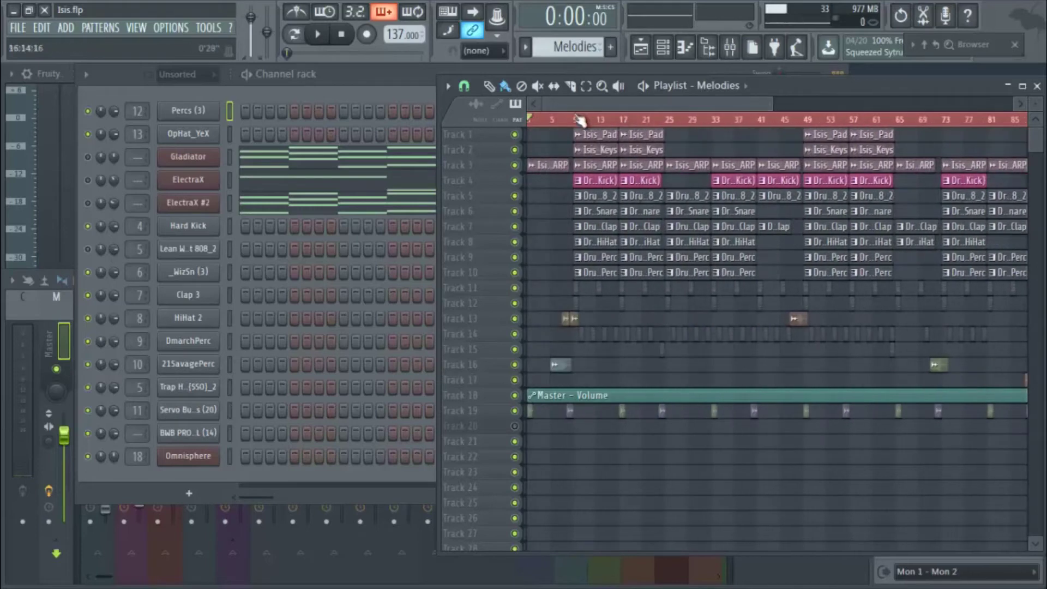
scroll(579, 120, "up", 3)
left_click_drag(581, 108, 542, 105)
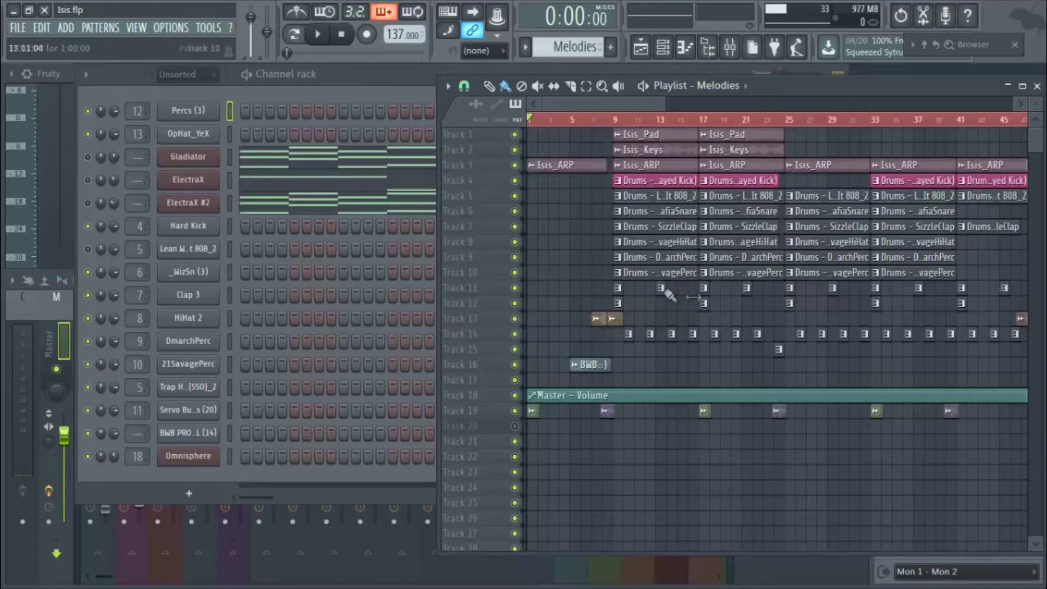
left_click(437, 211)
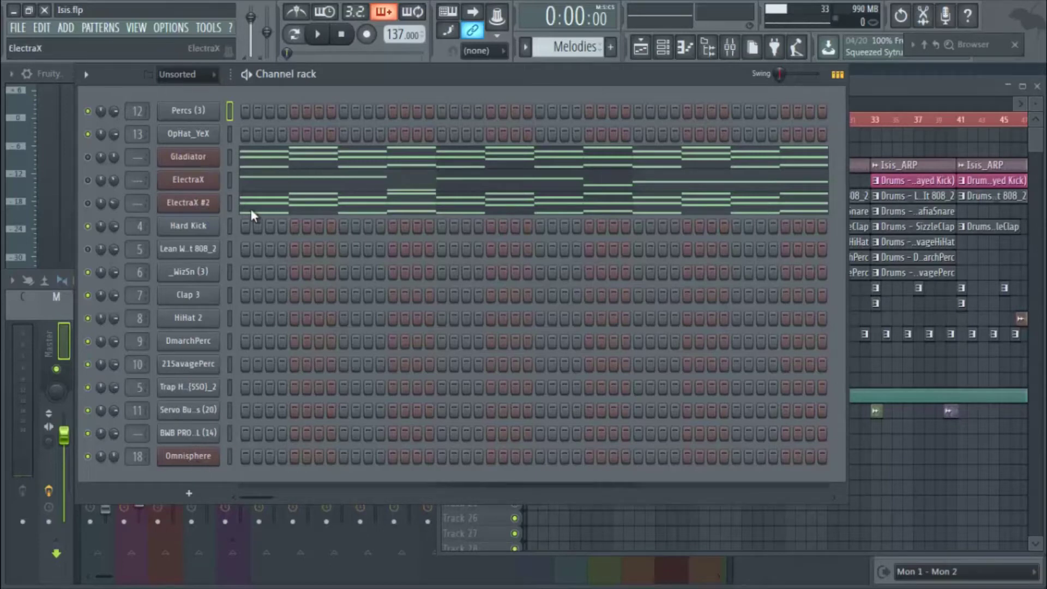
- Bring the playlist forward, select from bar 9 to the song end, and choose a snap setting
left_click(963, 87)
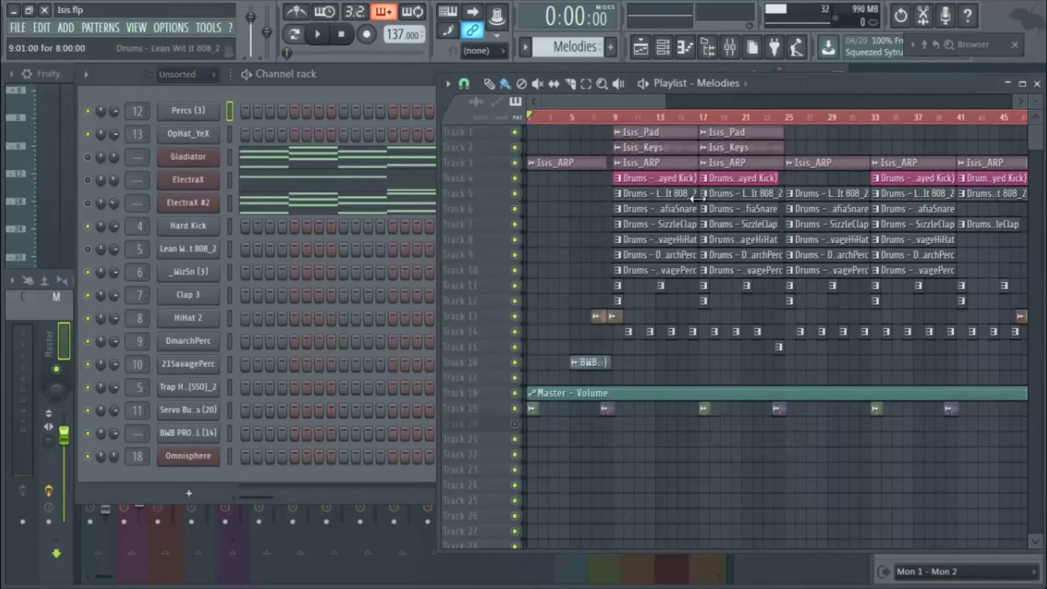
left_click_drag(610, 117, 1028, 117)
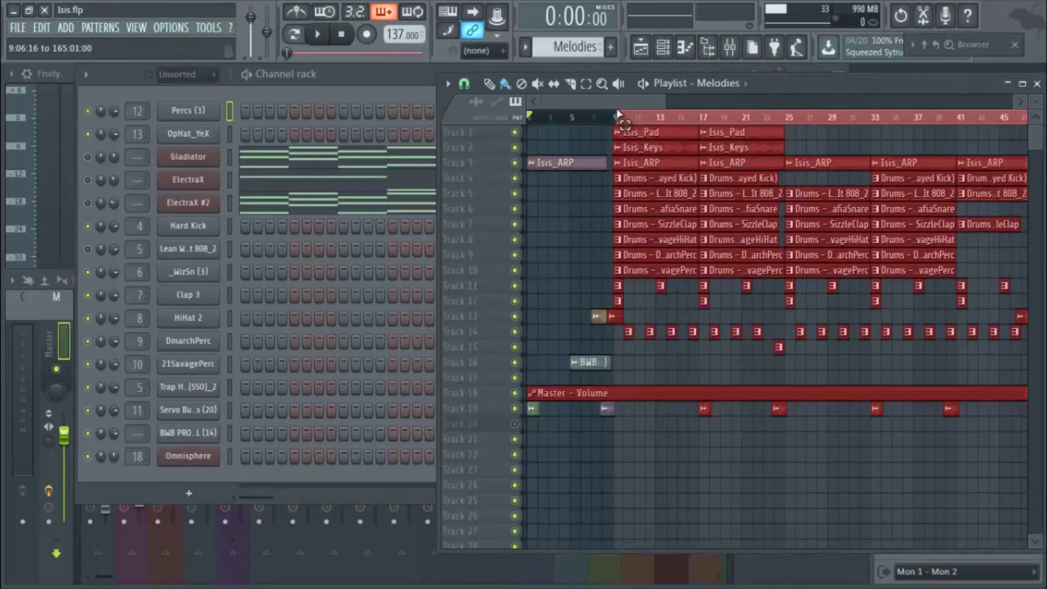
left_click(467, 83)
left_click(479, 126)
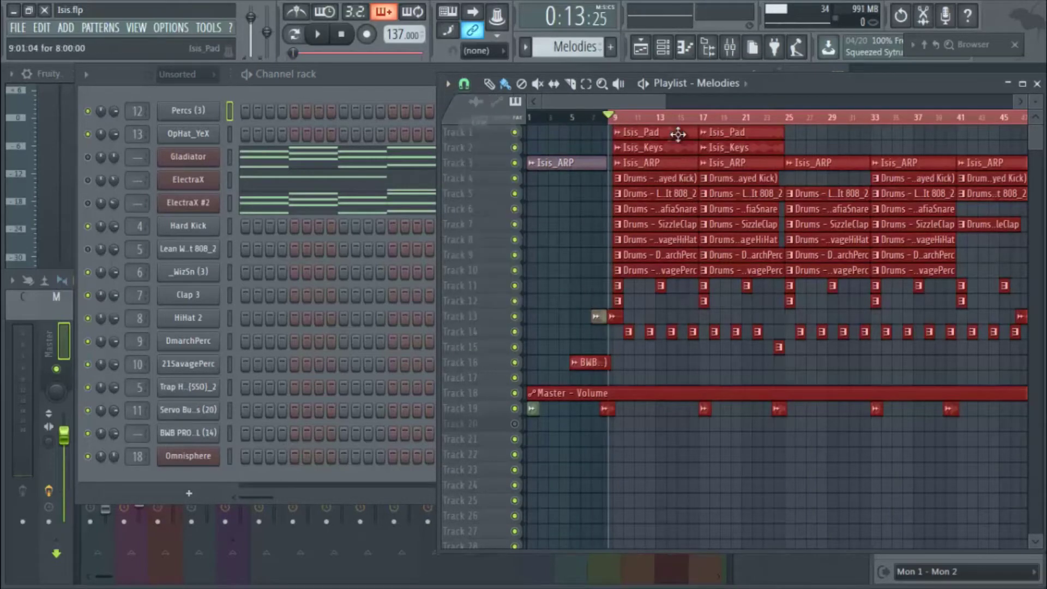
- Shorten the time selection to end at bar 25 and view bars 5–29 with taller tracks
scroll(618, 120, "down", 5)
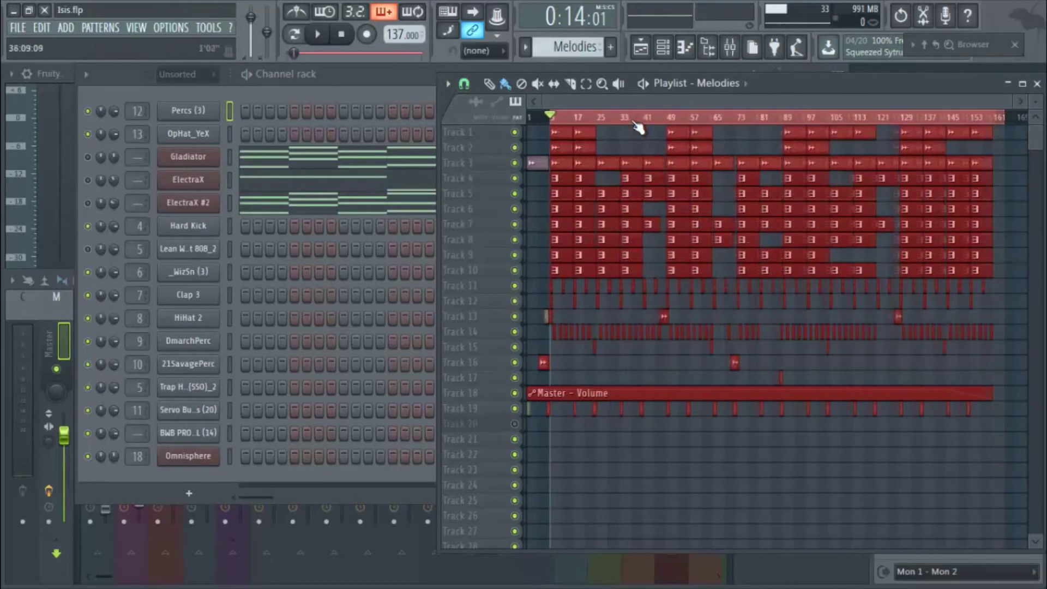
scroll(948, 116, "down", 1)
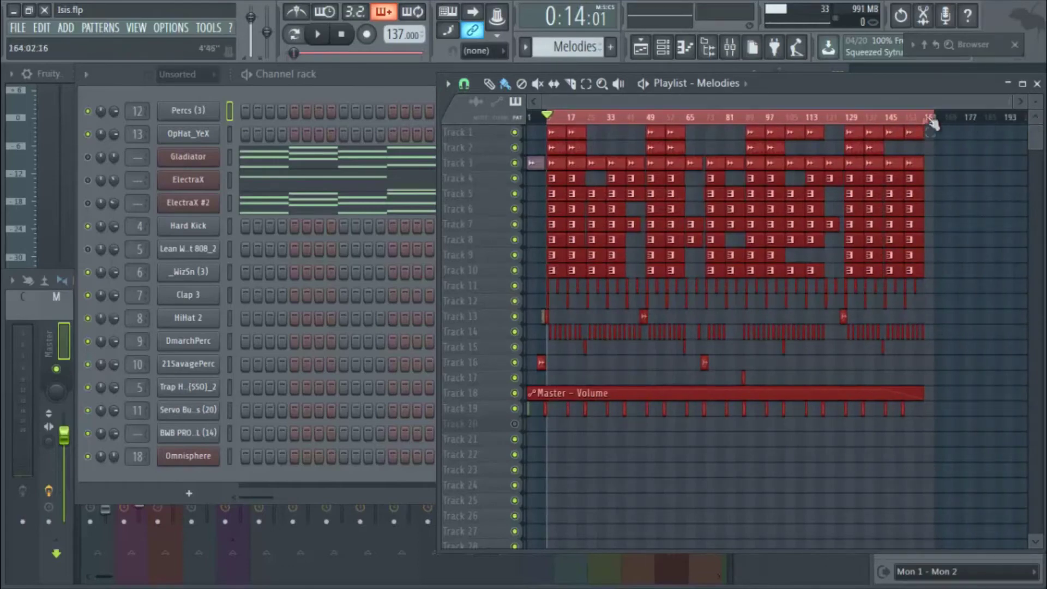
left_click_drag(930, 117, 587, 121)
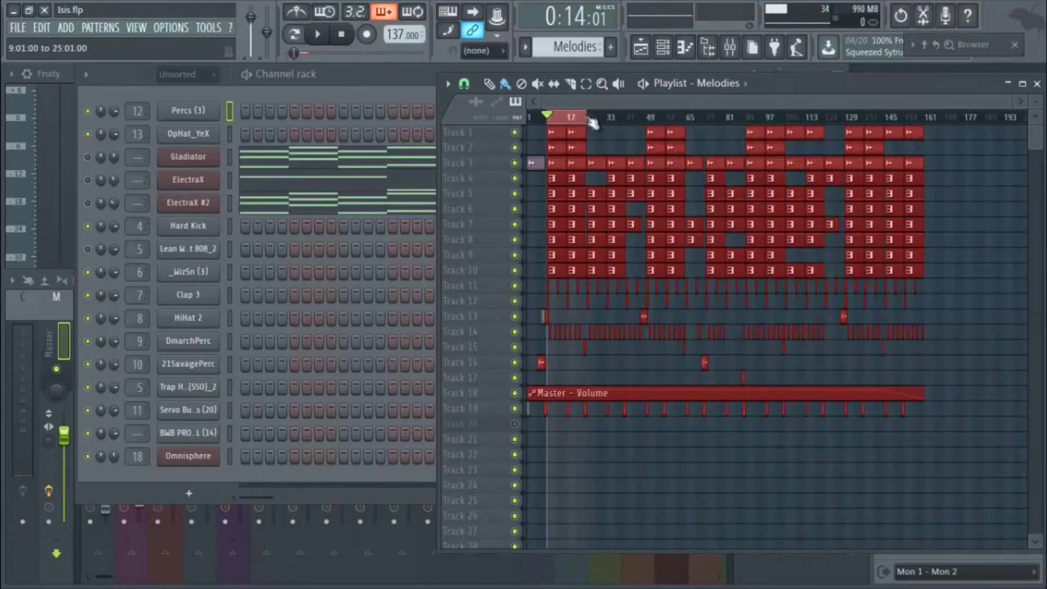
scroll(589, 121, "up", 4)
scroll(636, 102, "left", 5)
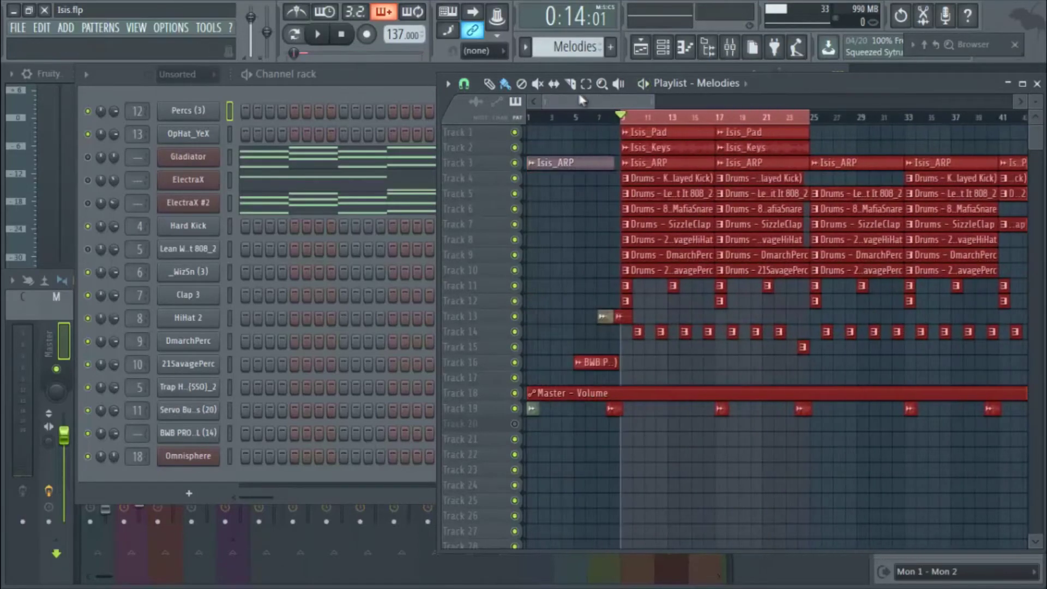
scroll(657, 121, "up", 2)
scroll(632, 109, "down", 2)
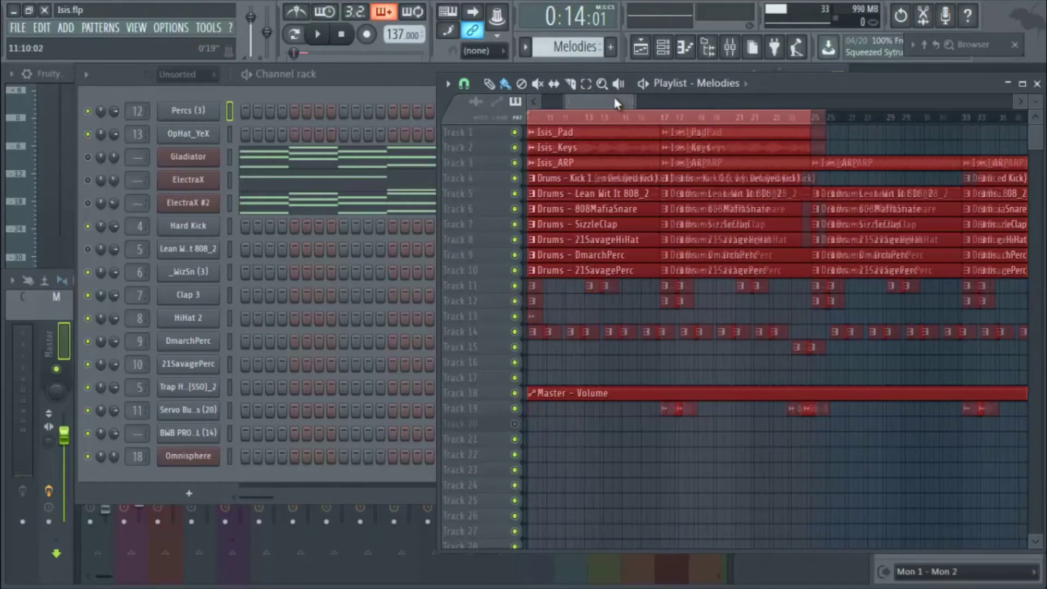
scroll(617, 99, "up", 2)
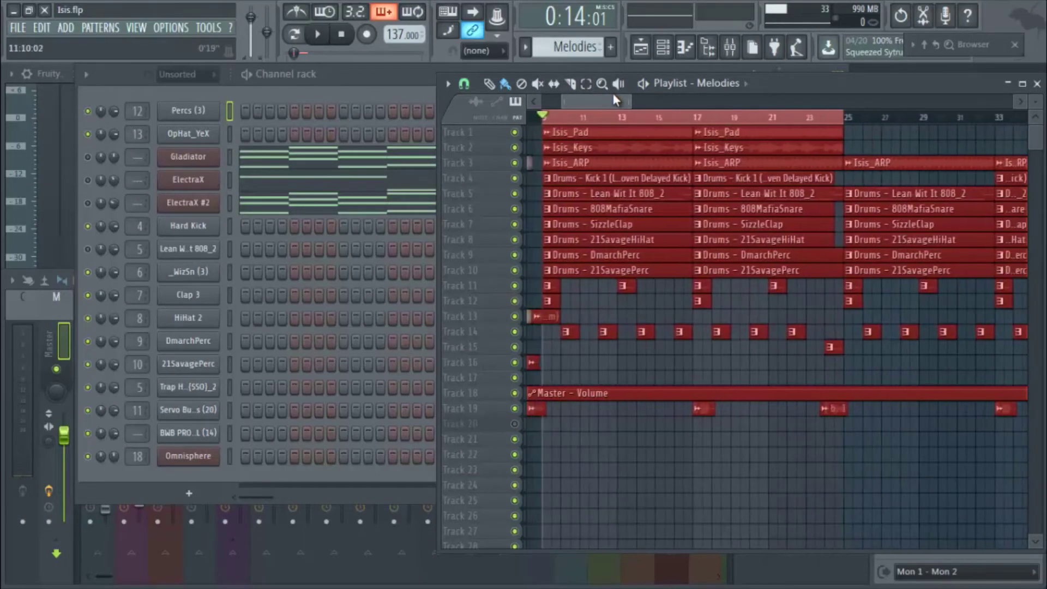
scroll(620, 101, "left", 2)
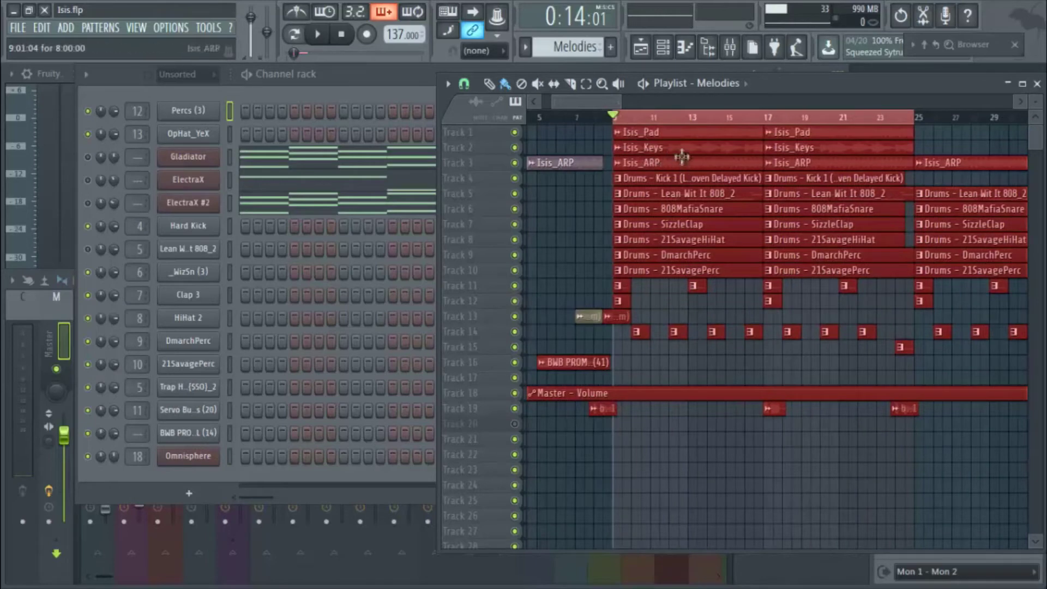
left_click_drag(1042, 101, 1042, 126)
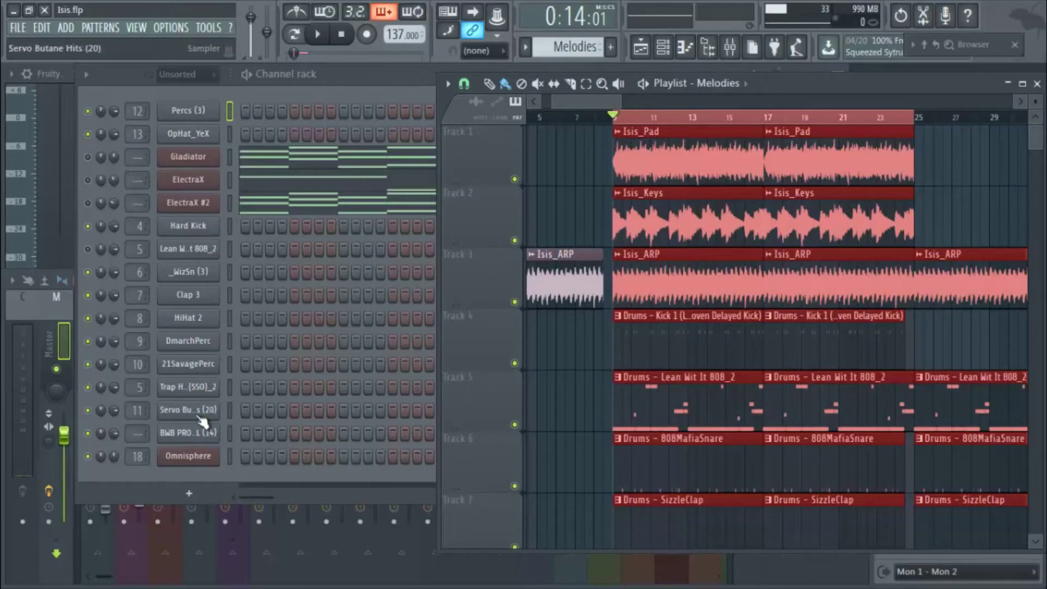
- Zoom the enlarged playlist to show the Isis_Pad, Isis_Keys and Isis_ARP waveforms, and deselect the clips
scroll(706, 117, "down", 2)
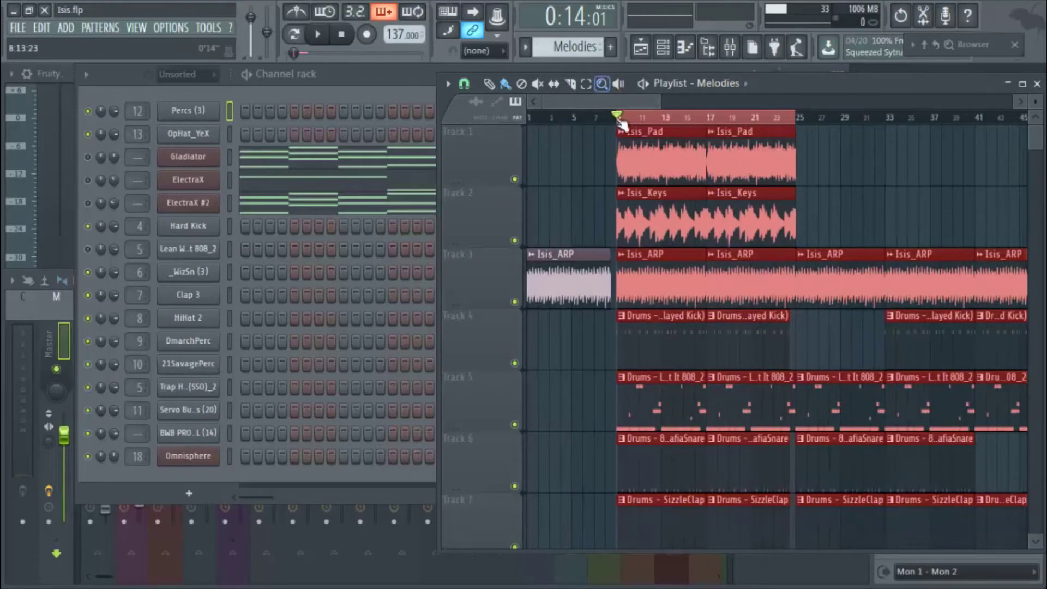
scroll(611, 120, "up", 2)
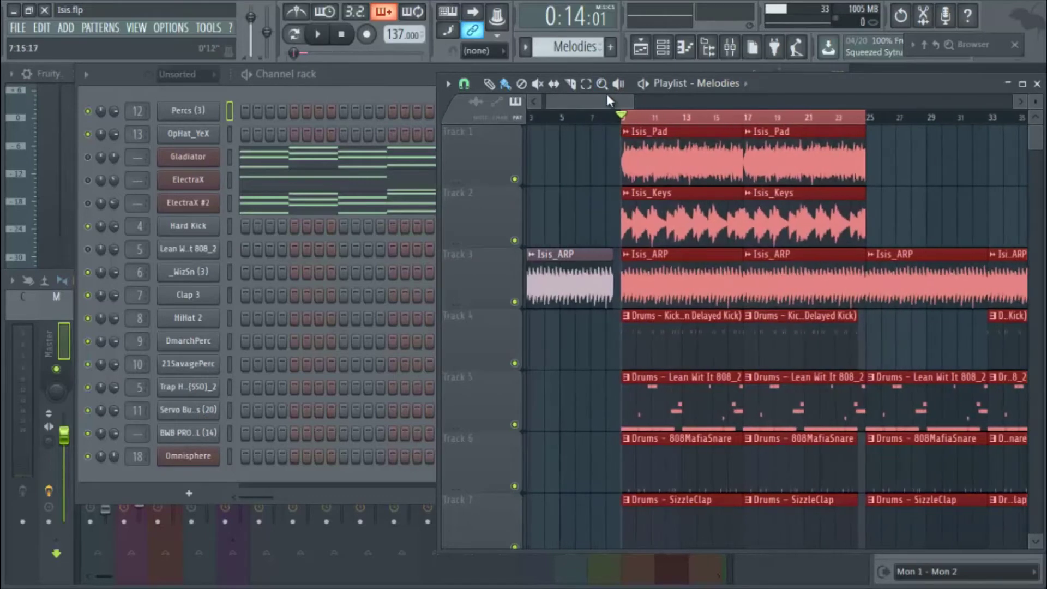
left_click(639, 162)
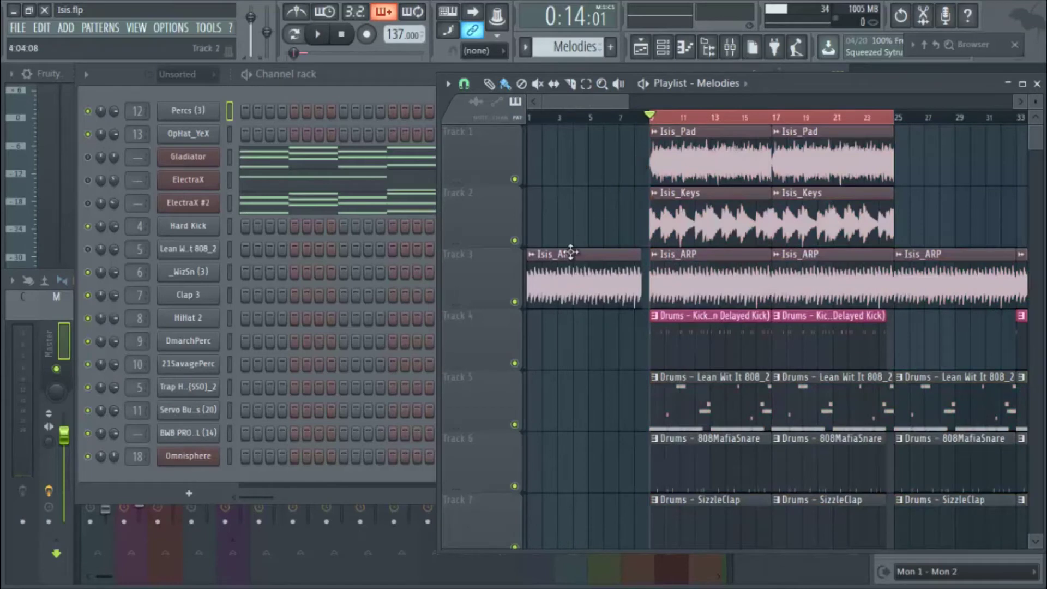
scroll(606, 109, "up", 3)
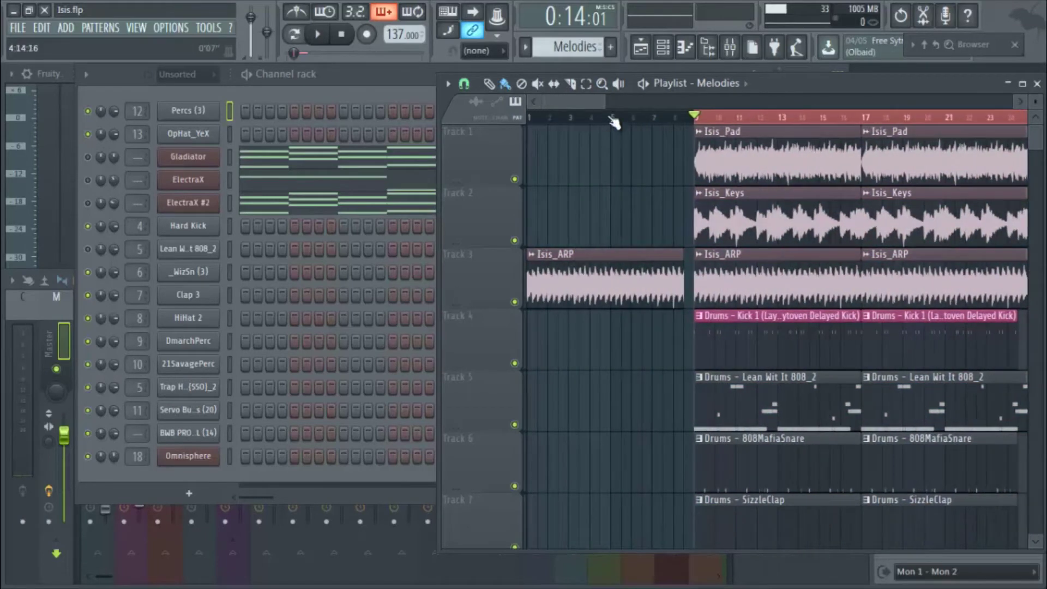
scroll(611, 120, "down", 1)
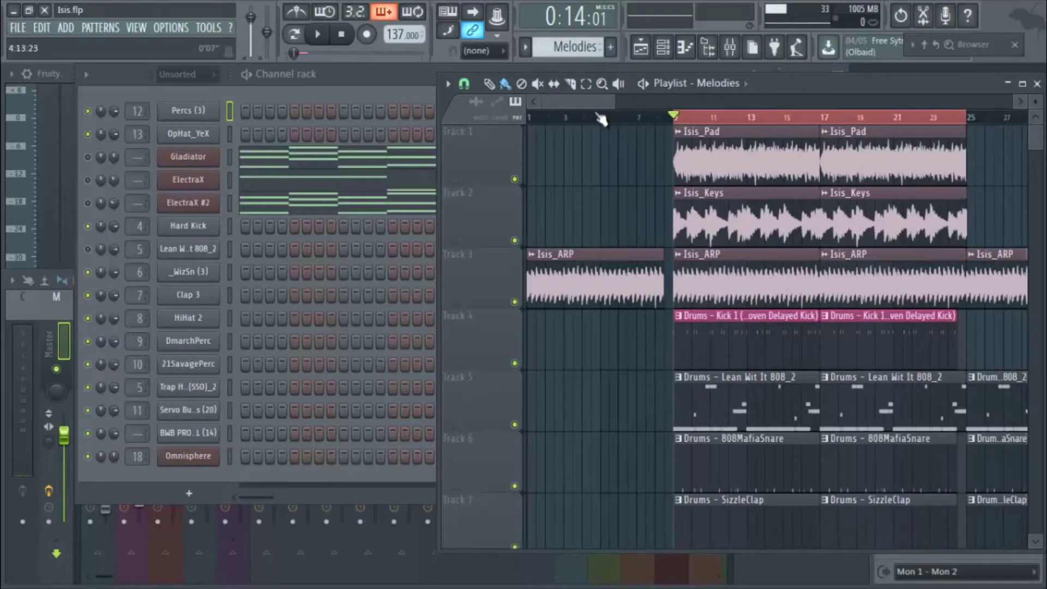
- Open the mixer with F9 and inspect the Pad and Keys effect chains, returning to Pad
key("F9")
left_click(104, 325)
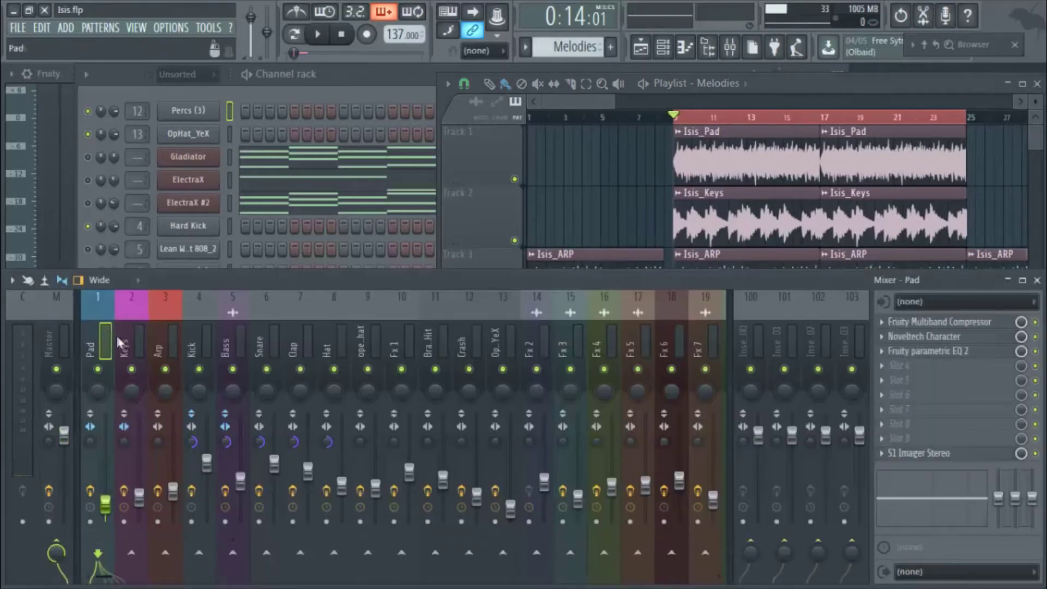
left_click(124, 343)
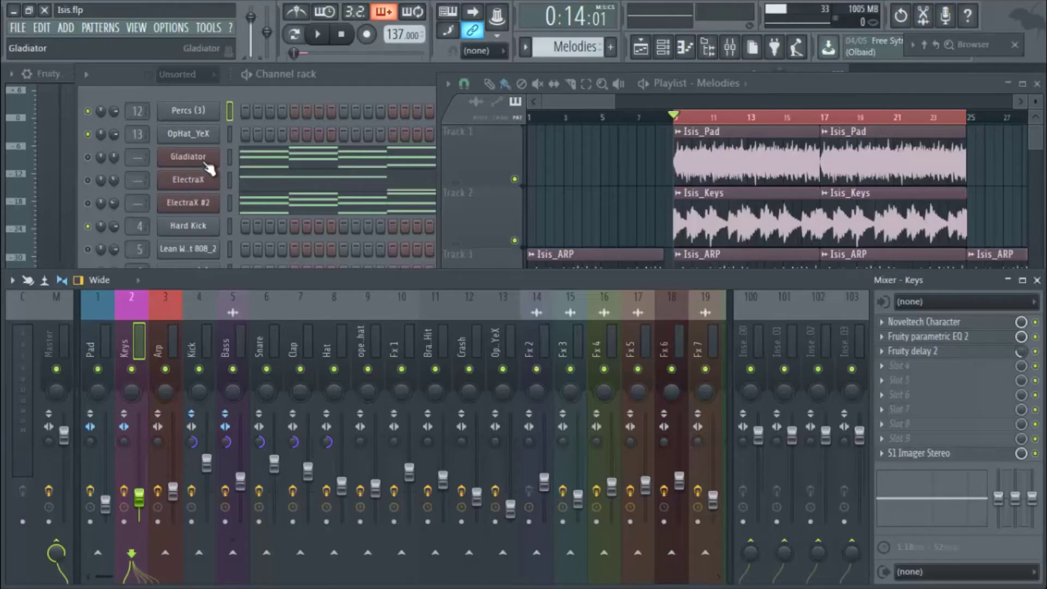
left_click(99, 345)
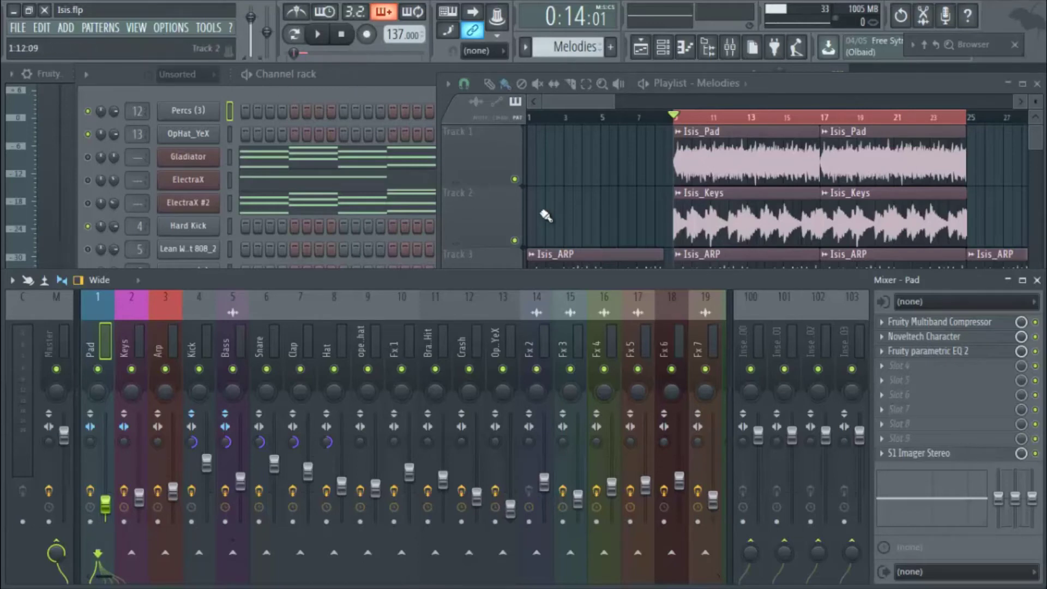
scroll(661, 117, "down", 2)
- Switch between the playlist and mixer and scroll through the playlist tracks
left_click(660, 117)
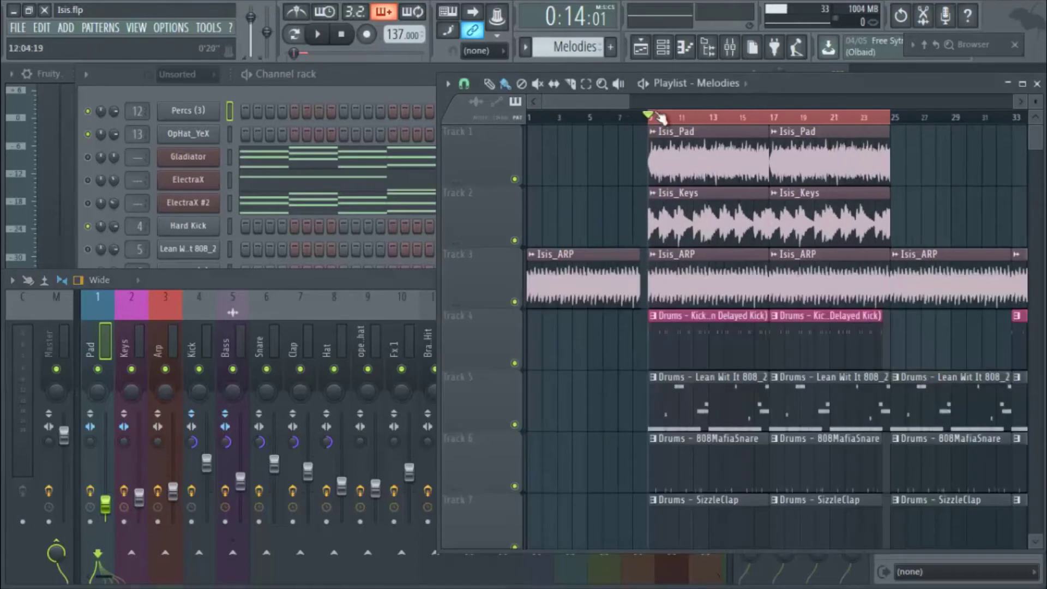
left_click(100, 349)
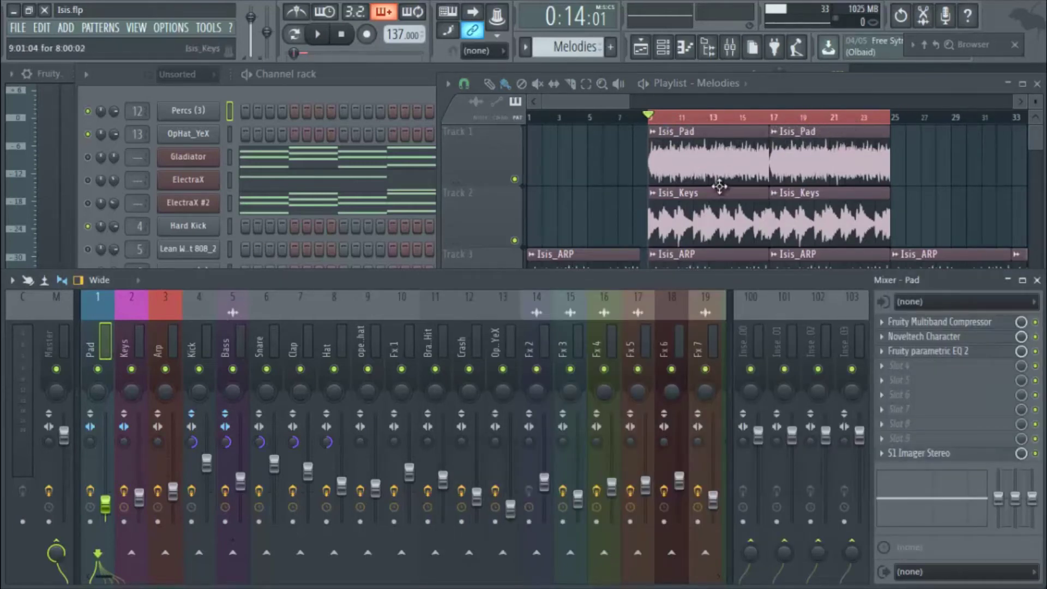
scroll(726, 175, "down", 1)
scroll(742, 166, "up", 1)
scroll(718, 173, "down", 2)
scroll(713, 175, "up", 2)
scroll(714, 183, "down", 2)
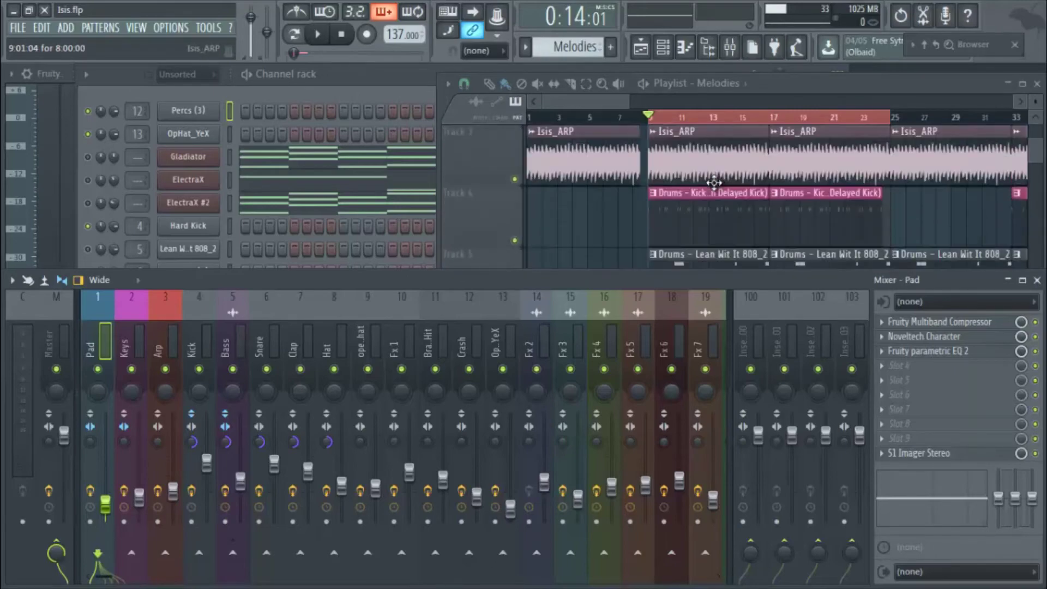
scroll(714, 180, "up", 2)
scroll(747, 163, "down", 3)
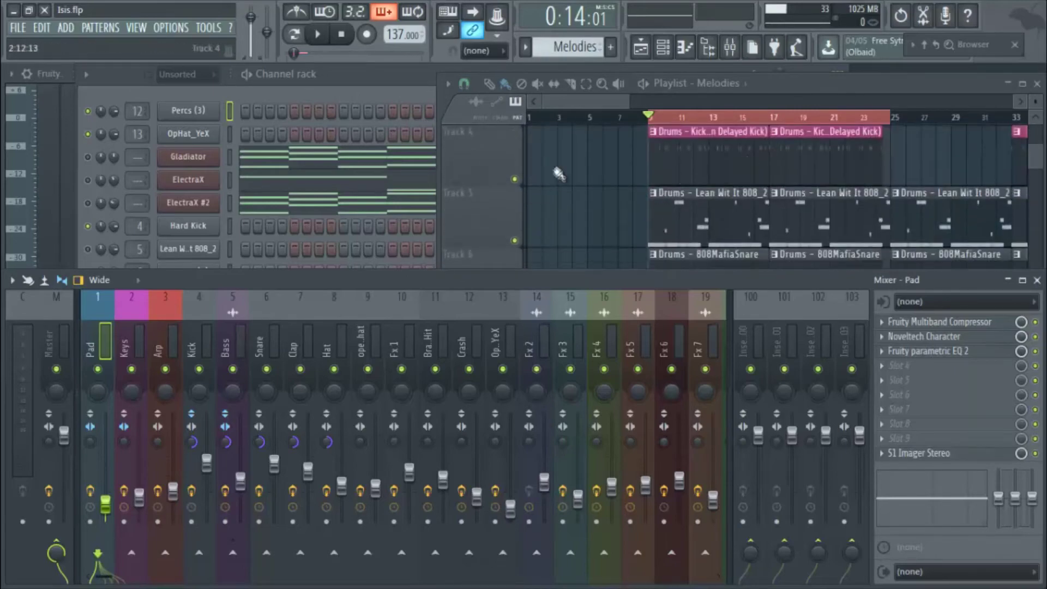
- Cycle the Channel rack, mixer and playlist to the front, ending on the playlist
left_click(371, 96)
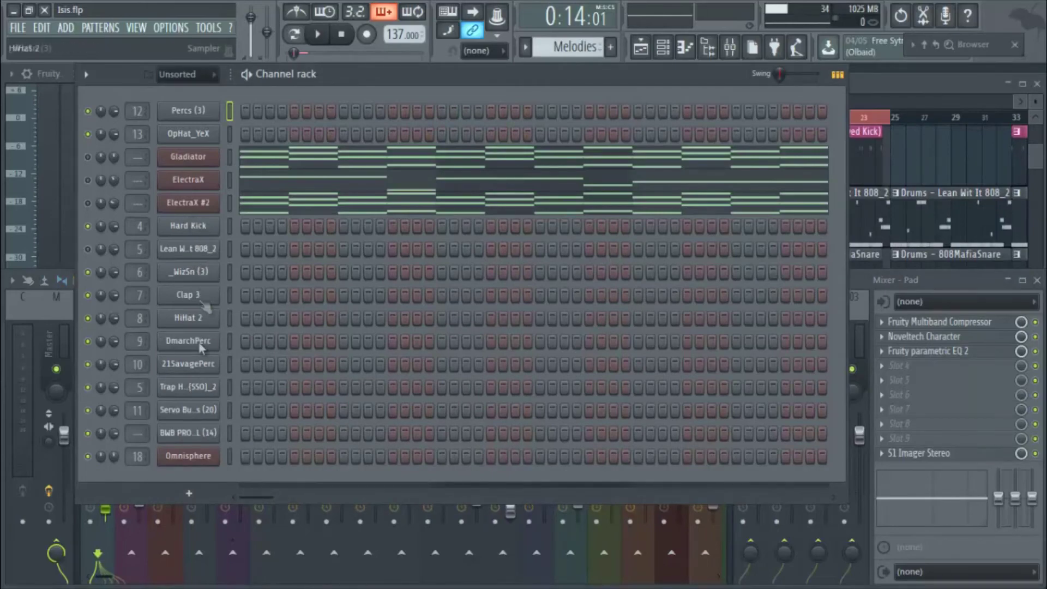
left_click(927, 89)
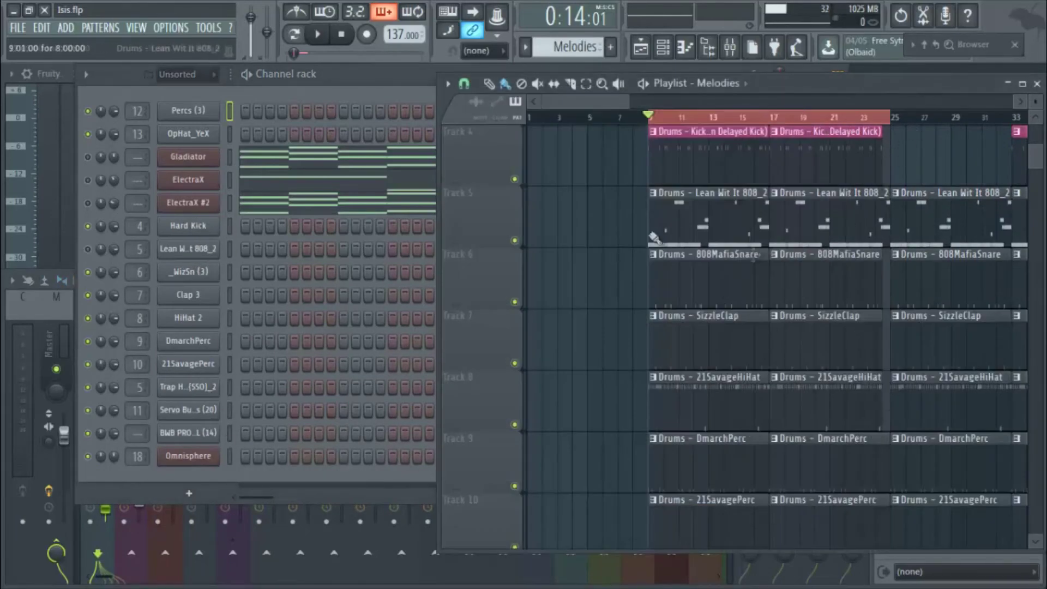
scroll(732, 421, "down", 3)
scroll(738, 385, "up", 3)
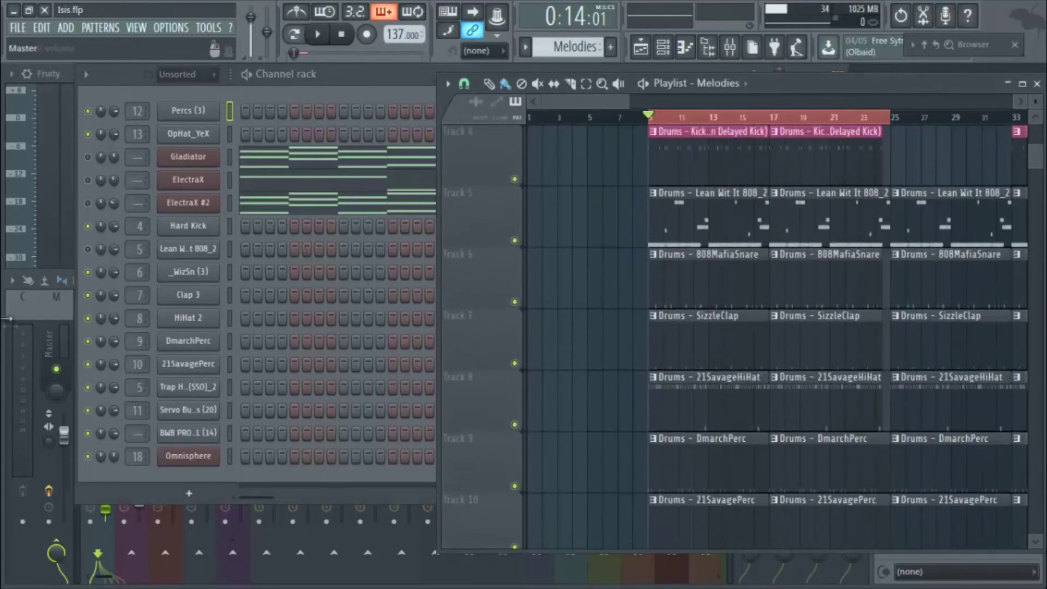
left_click(67, 294)
left_click(358, 89)
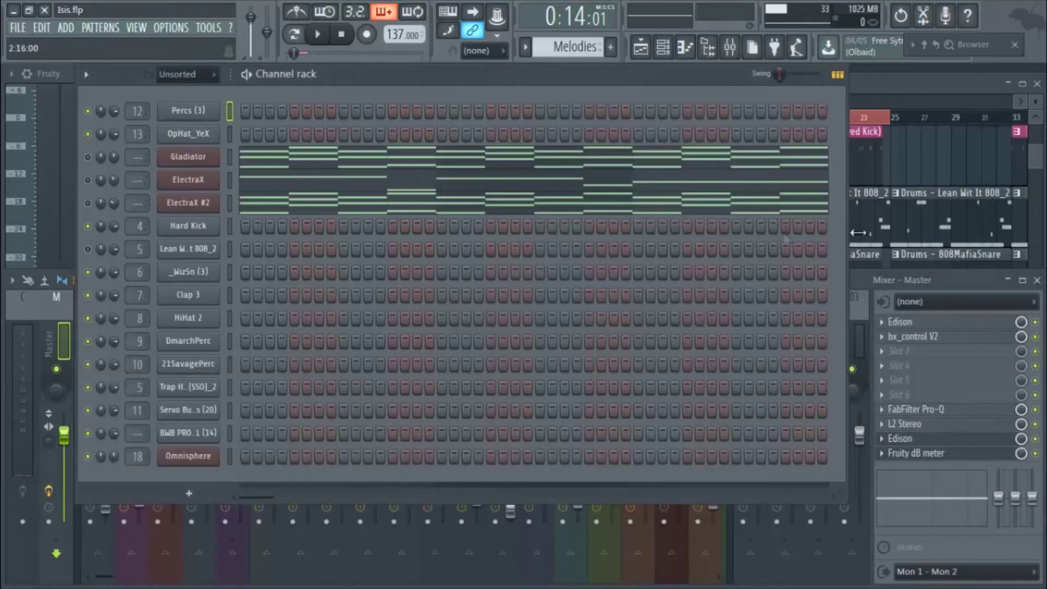
left_click(931, 84)
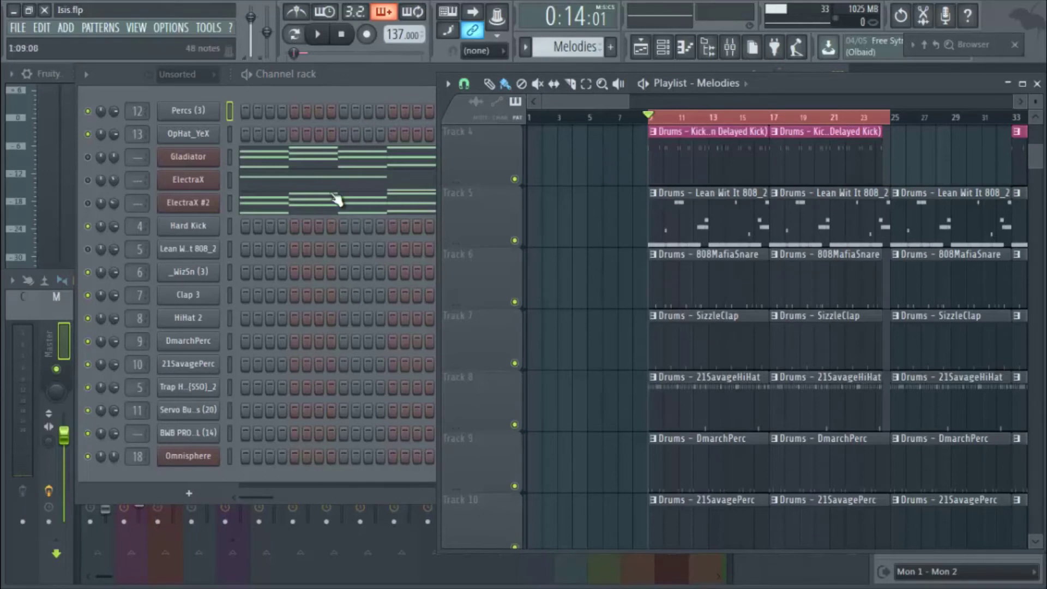
- Scroll the playlist to Tracks 1–3, then open the mixer on the Pad insert's effect chain
scroll(626, 238, "up", 3)
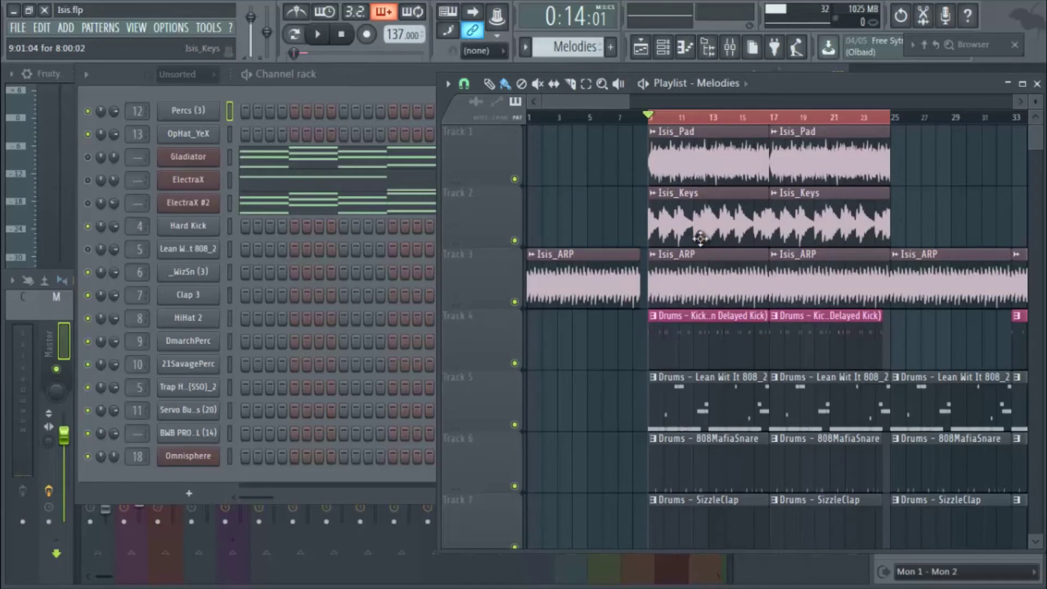
left_click(60, 314)
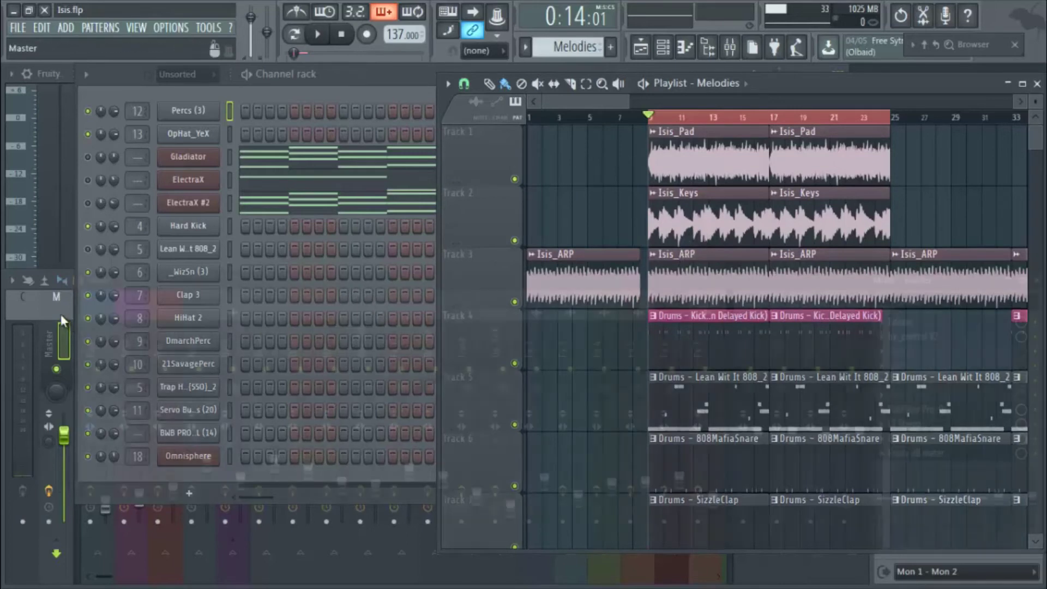
left_click(106, 503)
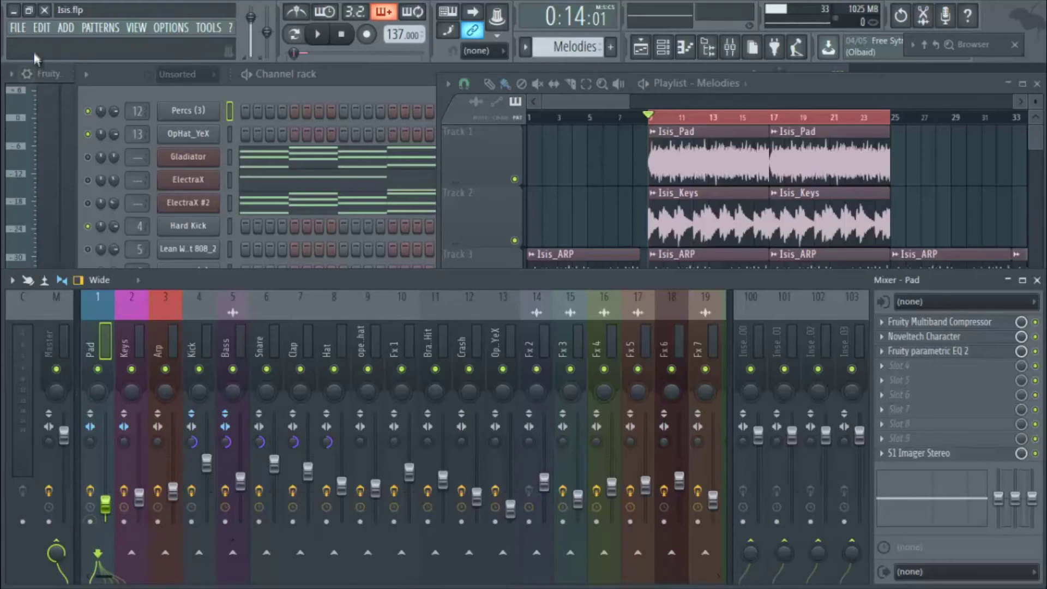
- Show the Channel rack, then bring the mixer forward with the Master insert selected
left_click(21, 28)
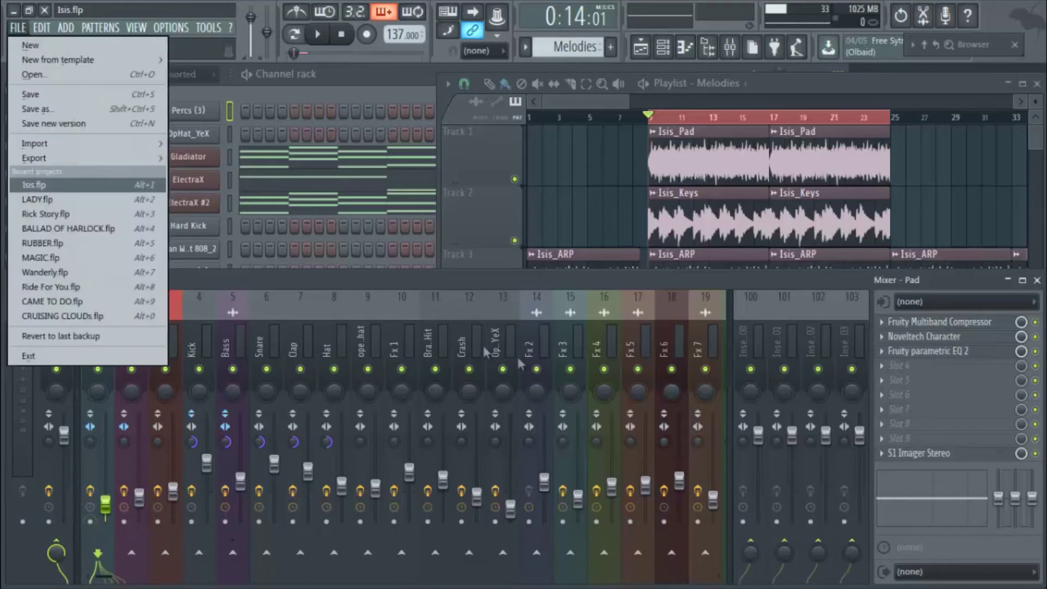
left_click(389, 93)
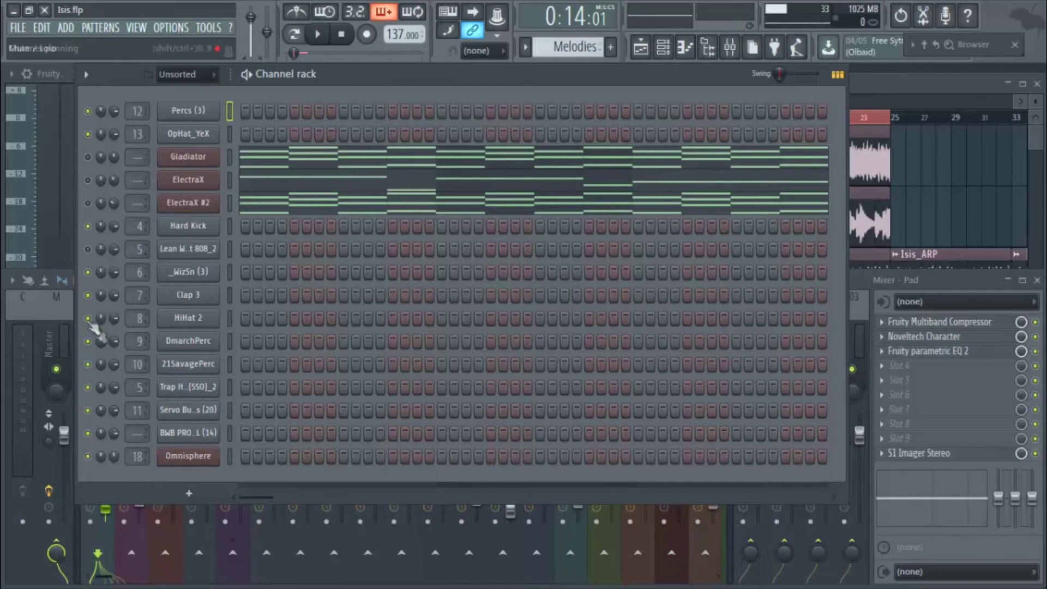
left_click(61, 309)
- Start a wave-file export from the File menu, cancel it, and return to the mixer on Master
left_click(18, 27)
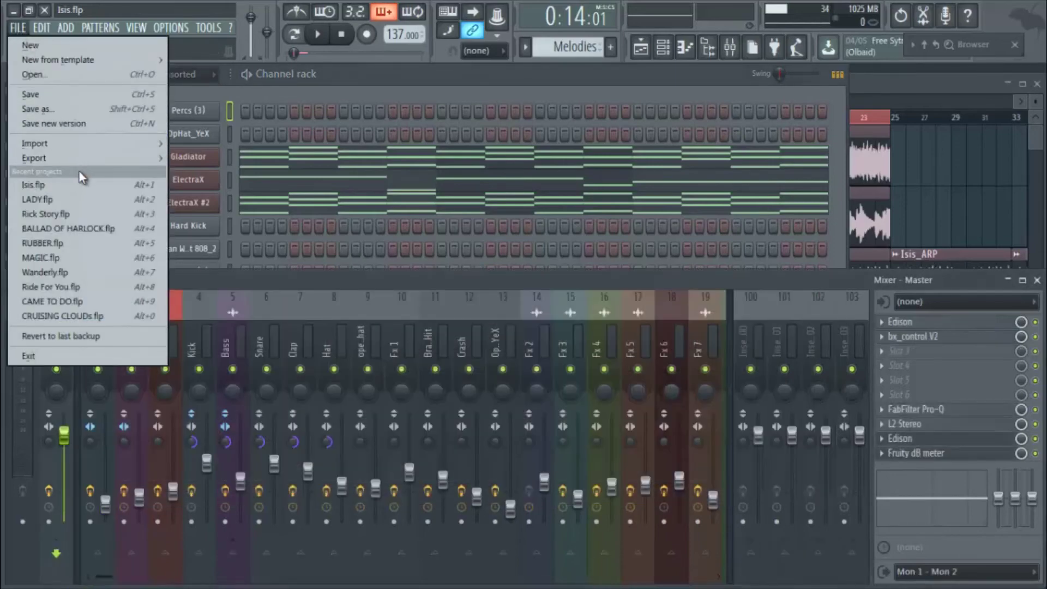
mouse_move(90, 155)
left_click(228, 173)
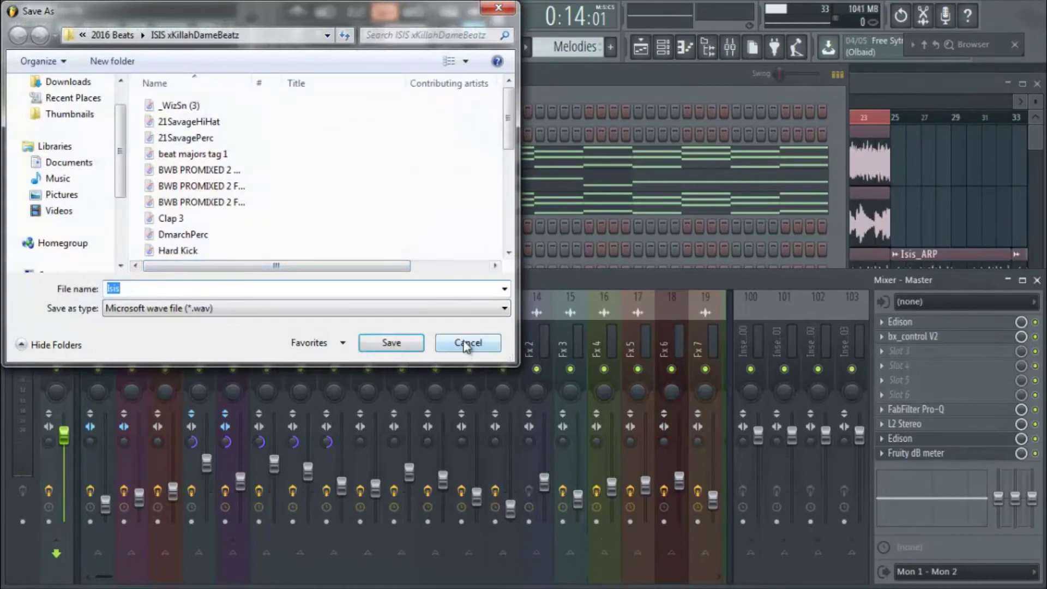
left_click(467, 344)
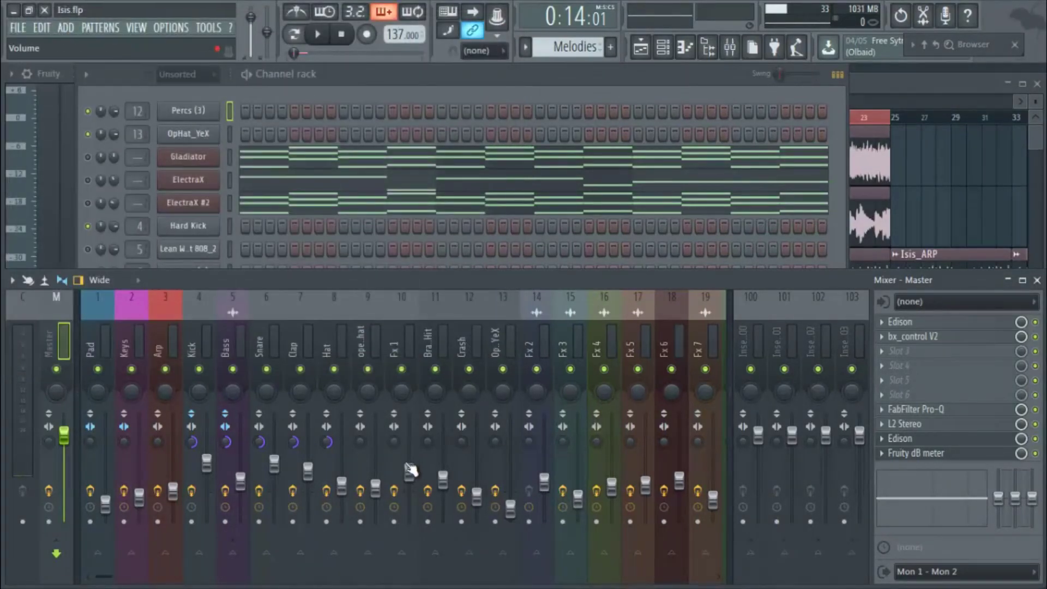
left_click(462, 426)
left_click(884, 89)
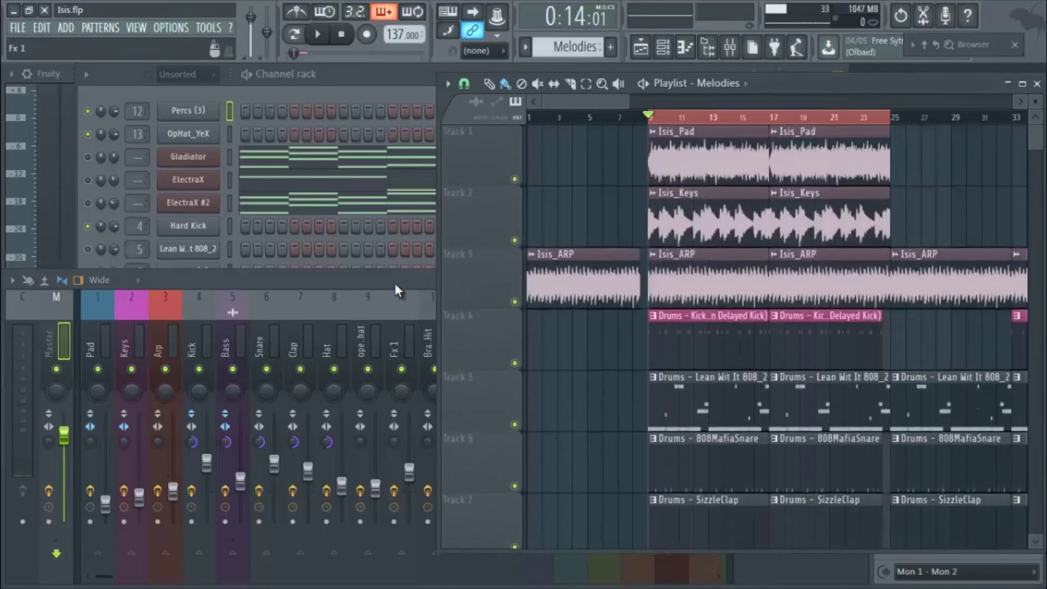
left_click(395, 283)
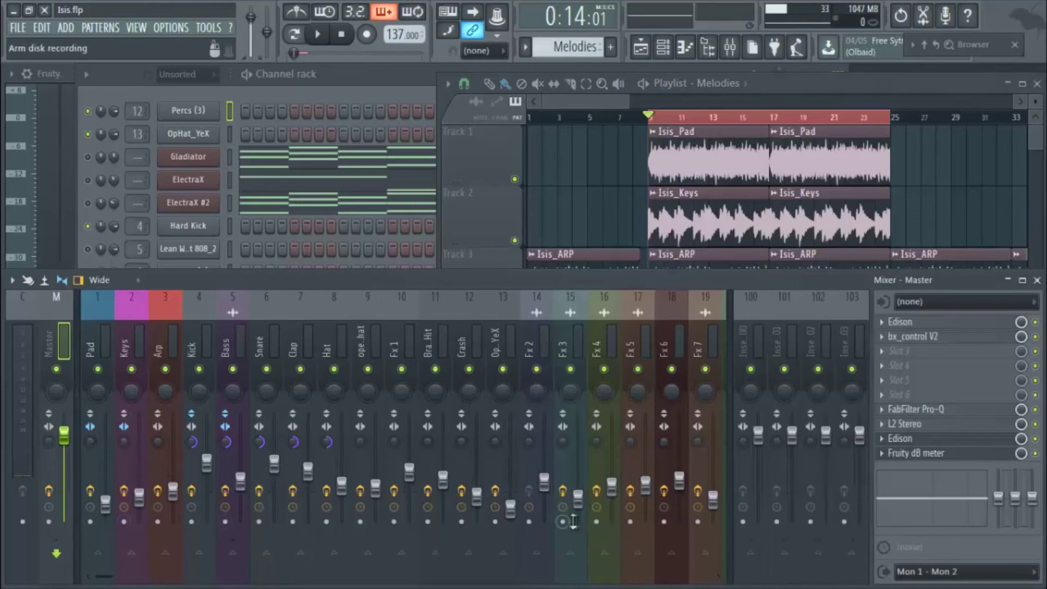
- Scroll through the mixer inserts and select the Fx 1 insert
scroll(345, 342, "down", 3)
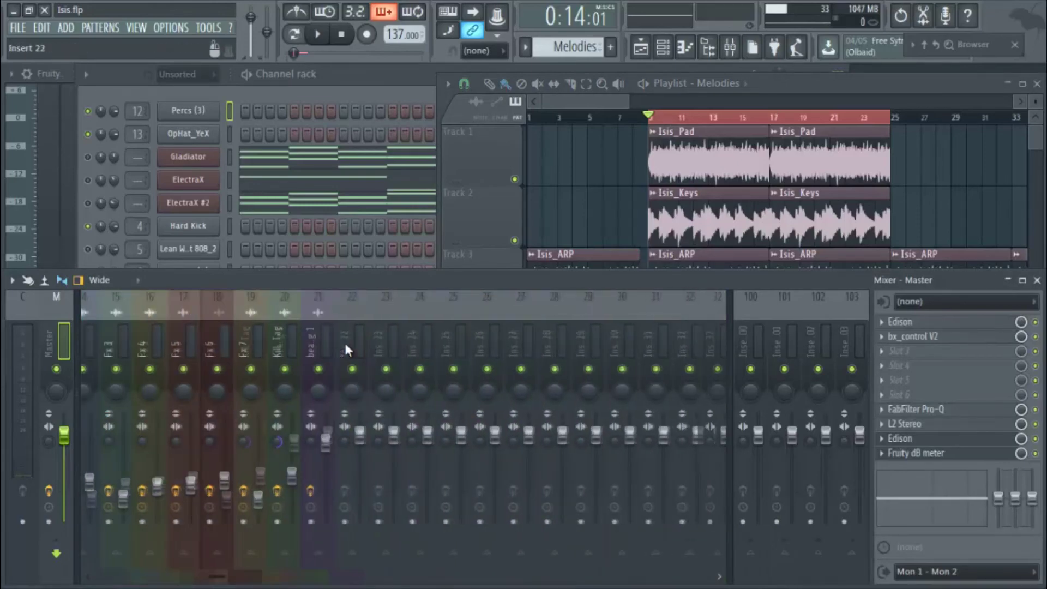
scroll(345, 341, "up", 3)
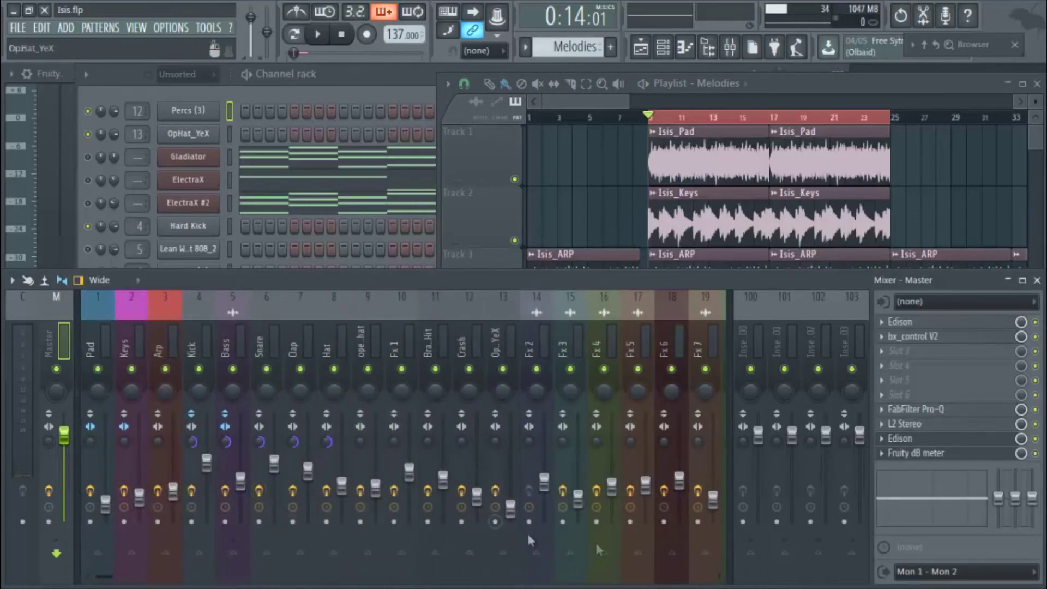
scroll(617, 339, "down", 5)
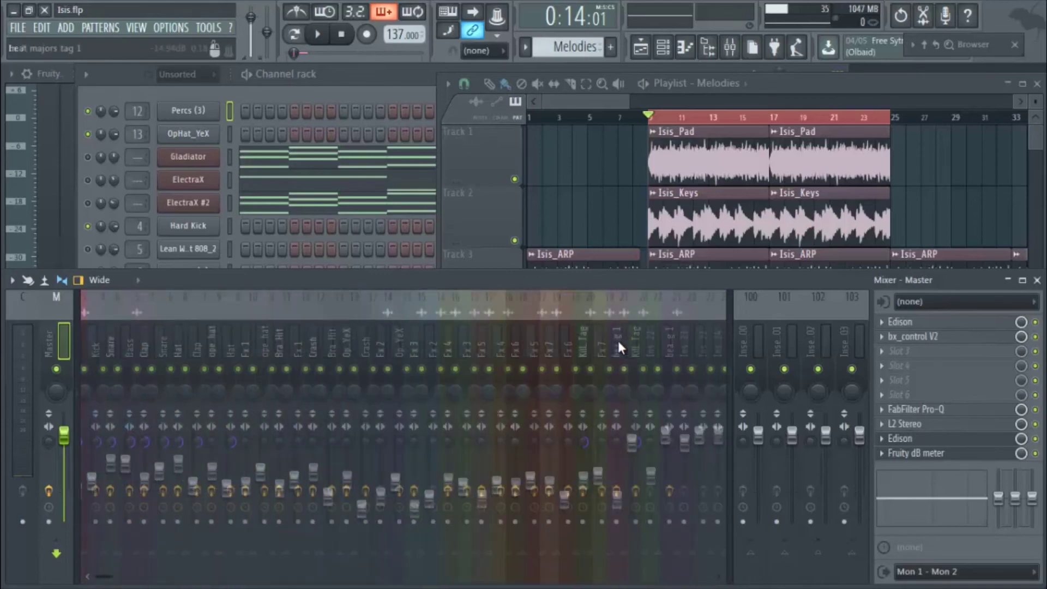
scroll(617, 339, "up", 5)
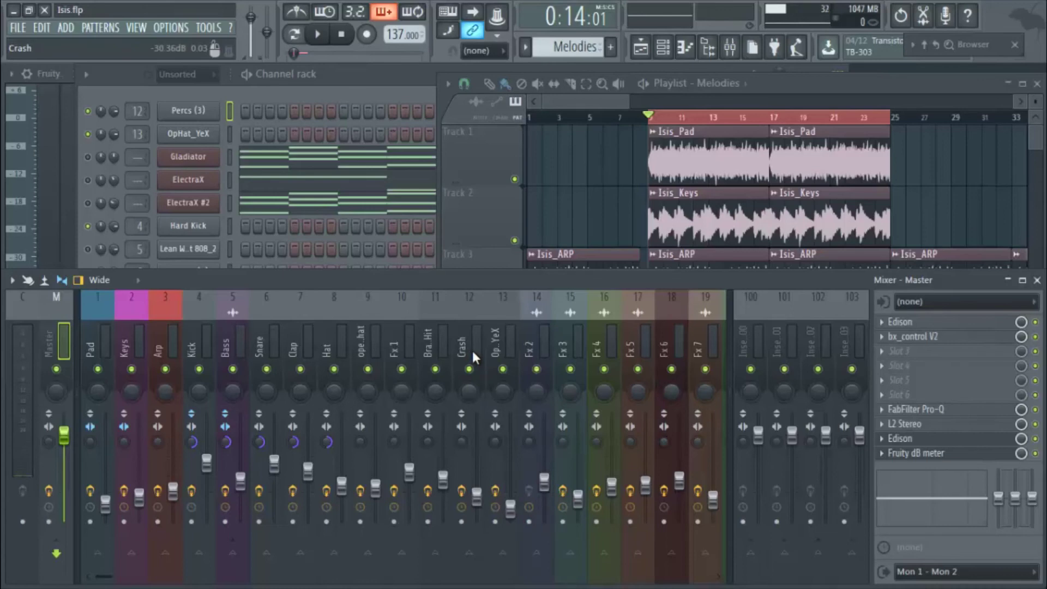
left_click(348, 331)
left_click(387, 339)
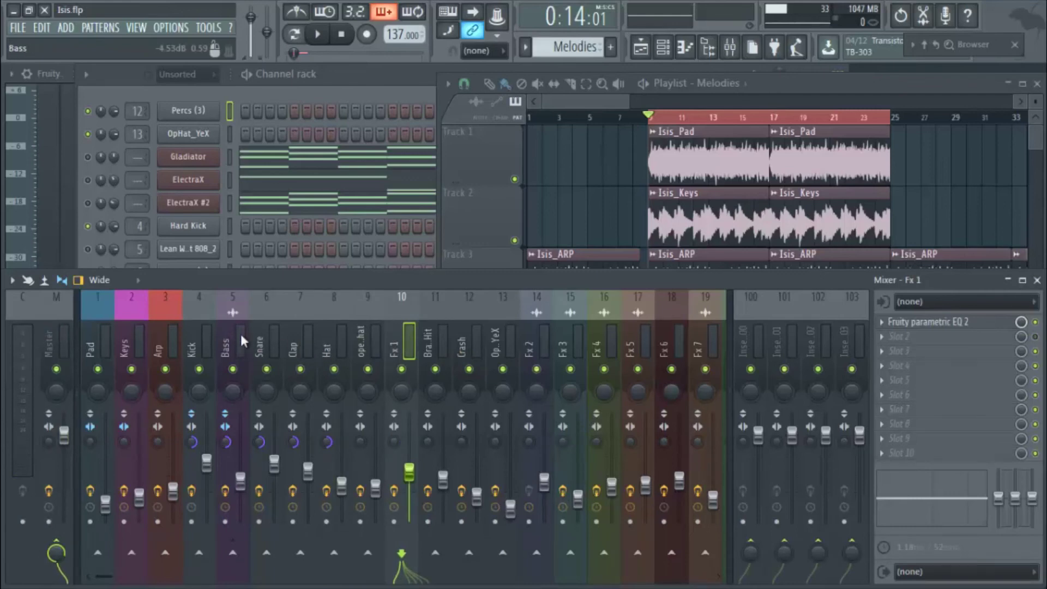
- Select the Pad insert, arm it to record to Isis_Pad.wav, and arm transport recording
left_click(110, 353)
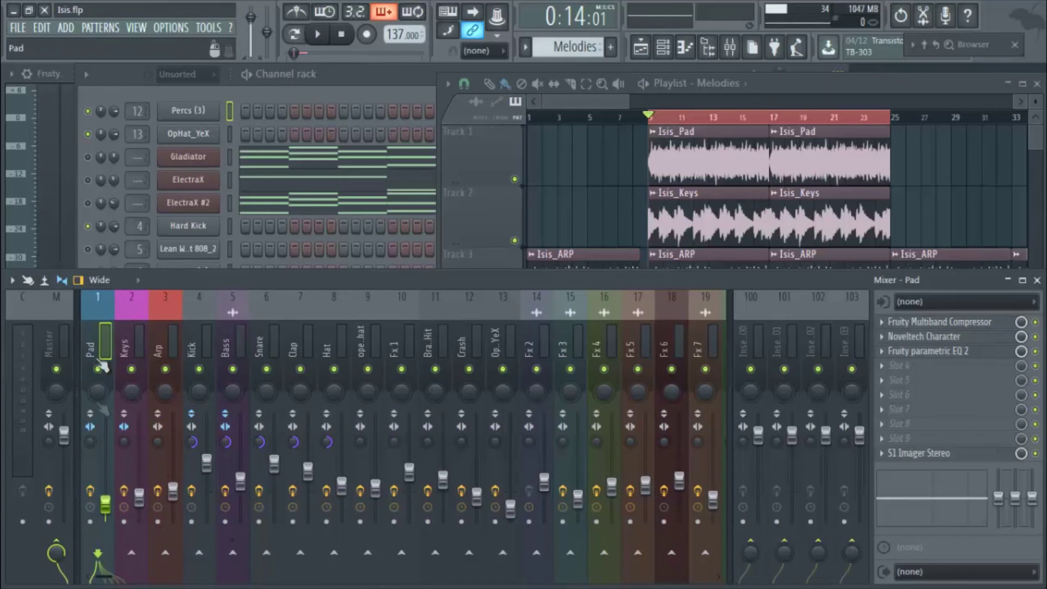
left_click(90, 522)
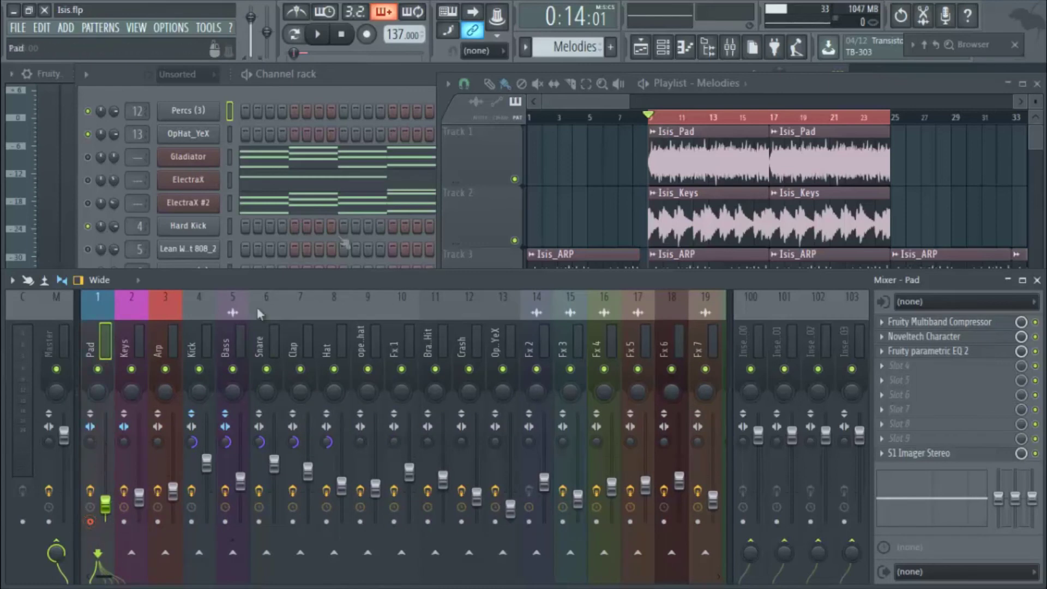
left_click(366, 34)
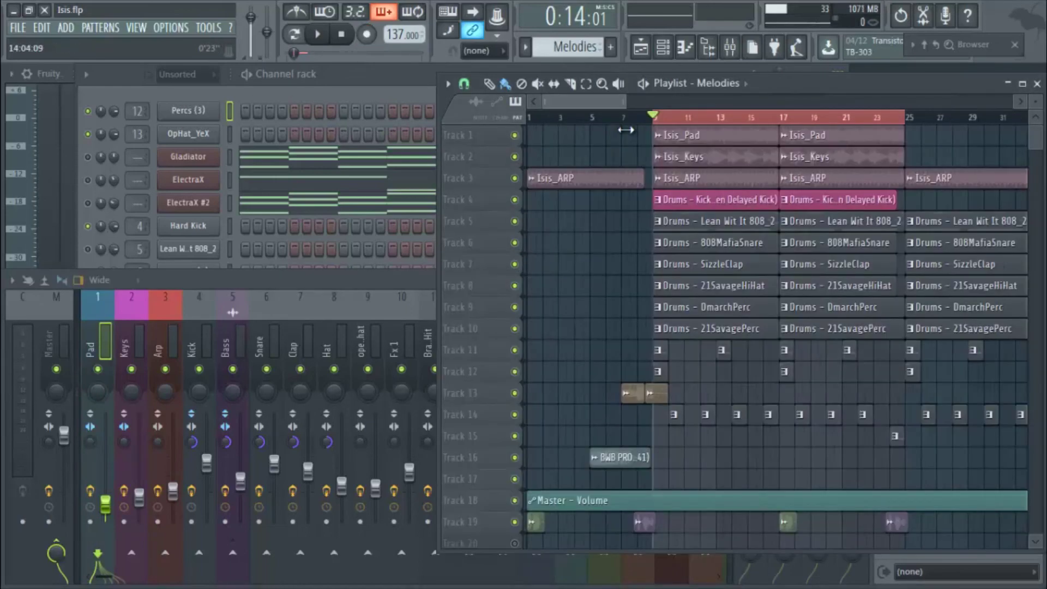
- Adjust the playlist's horizontal zoom so the bars 9–25 selection shows all the Isis melody clips
left_click_drag(625, 130, 636, 102)
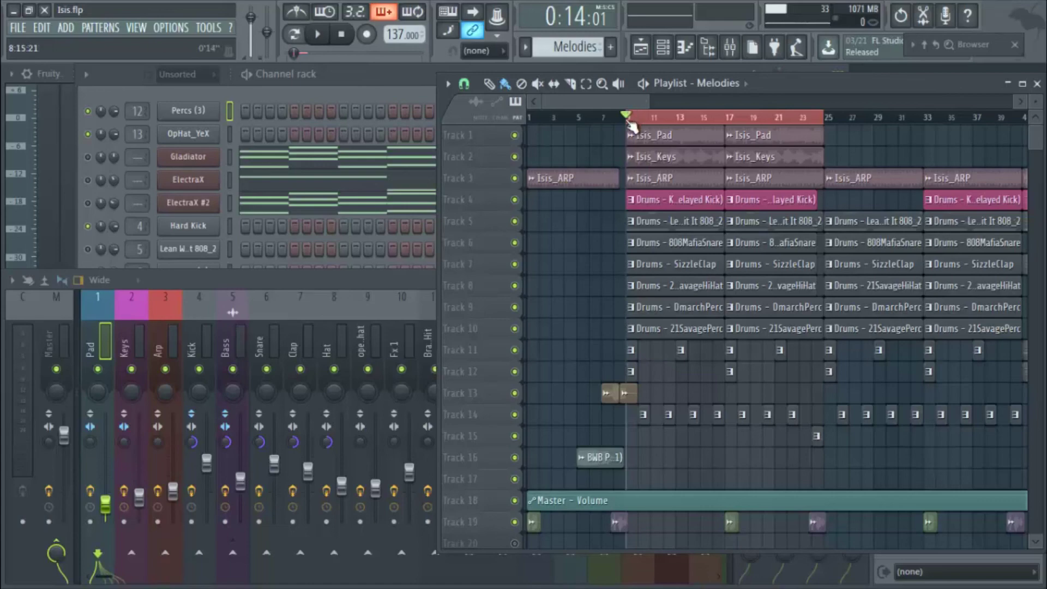
scroll(631, 121, "down", 2)
scroll(628, 123, "up", 3)
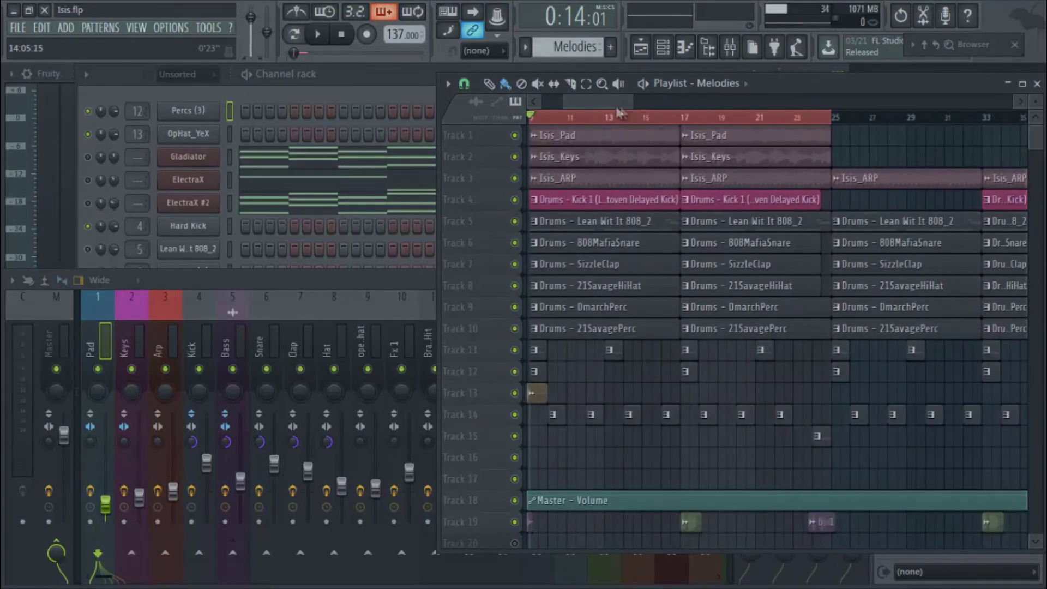